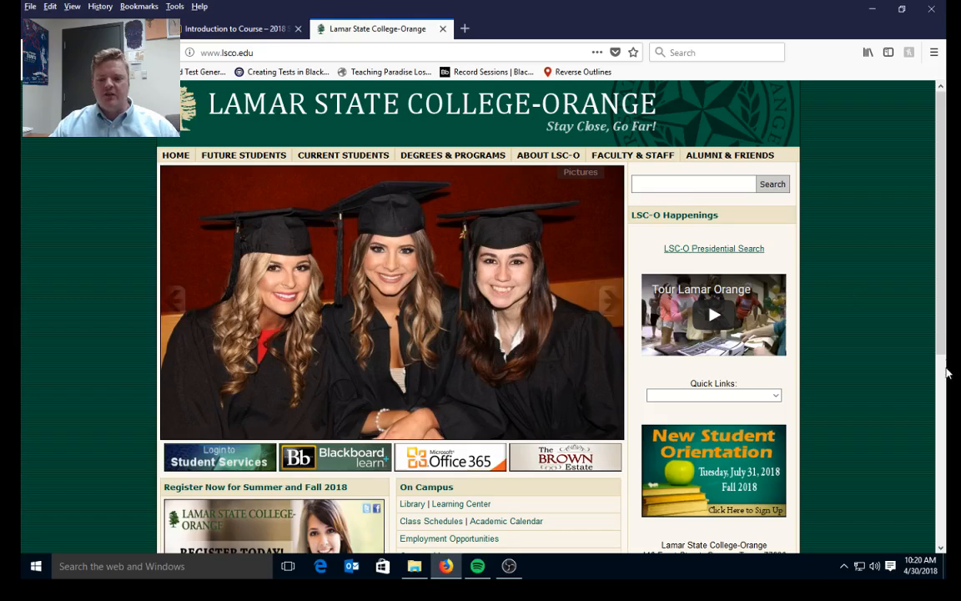
- Open the Office 365 portal from the college's homepage
scroll(946, 376, "down", 2)
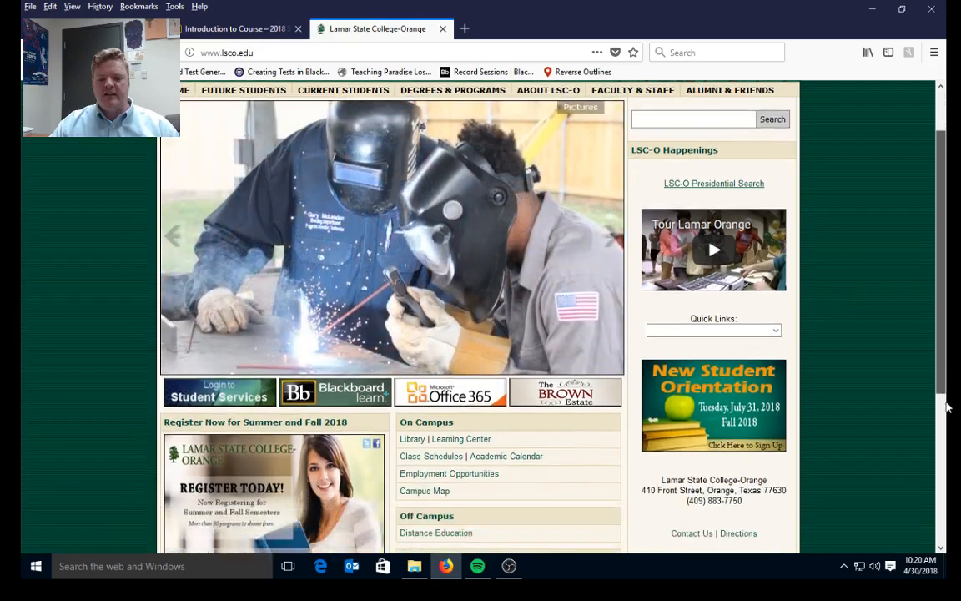
scroll(947, 406, "down", 4)
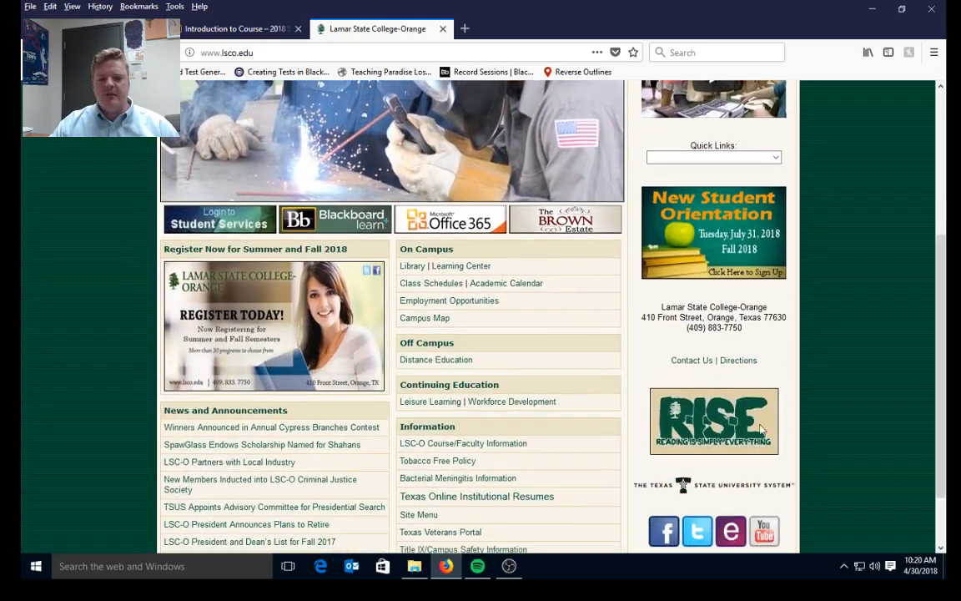
left_click(439, 227)
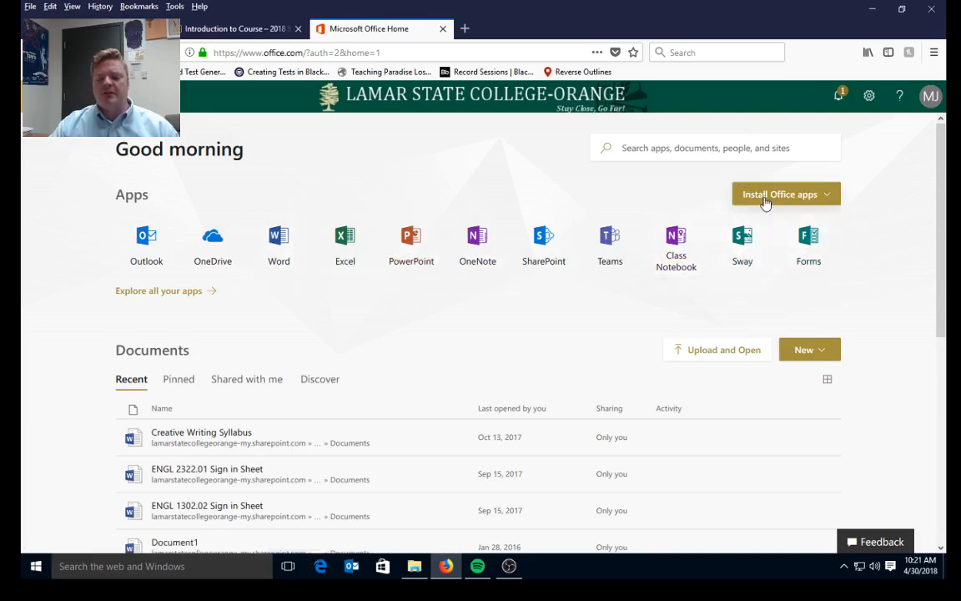
- Download the Office 2016 installer, saving the setup file to the desktop, and dismiss the installation instructions
left_click(823, 195)
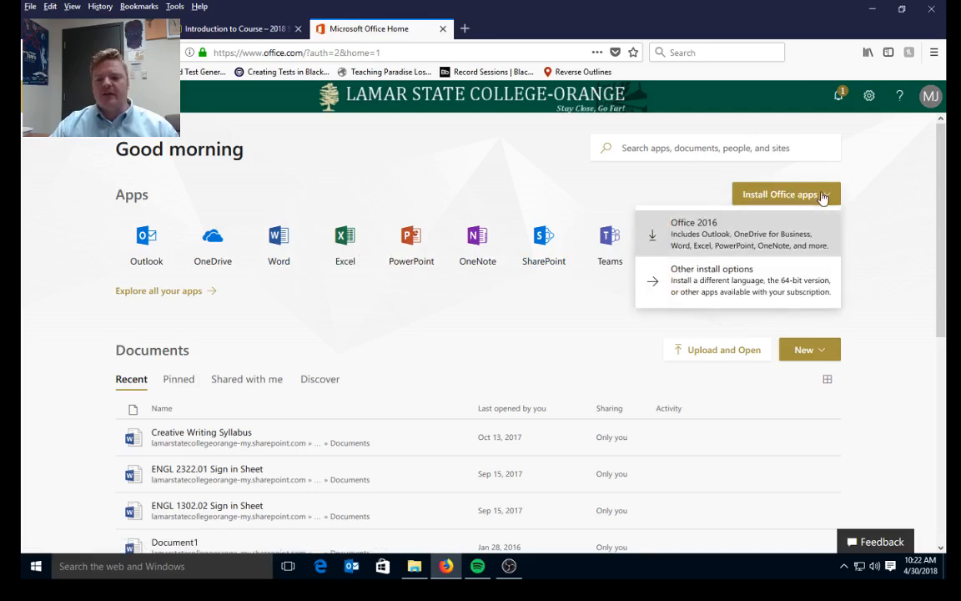
left_click(691, 242)
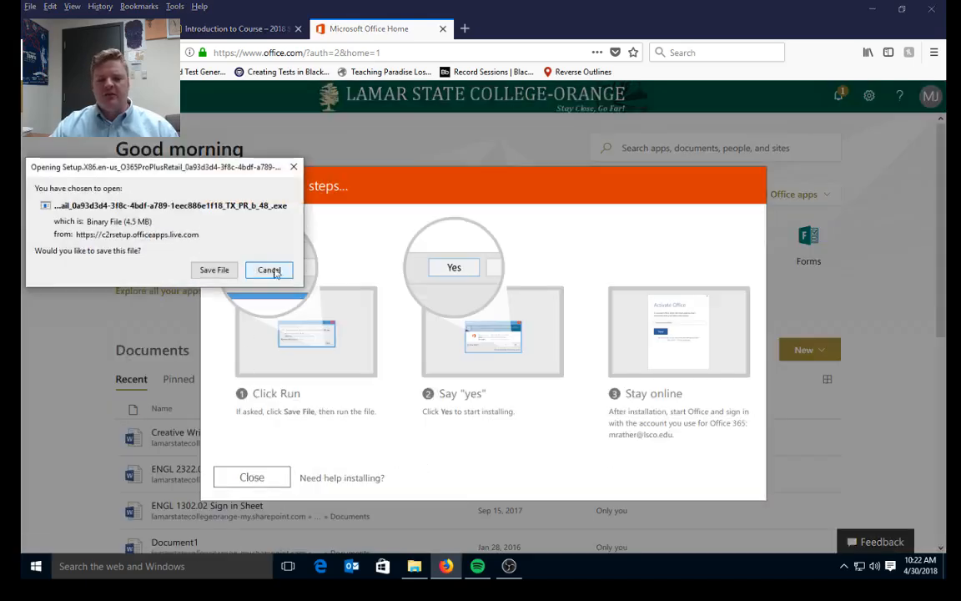
left_click(215, 269)
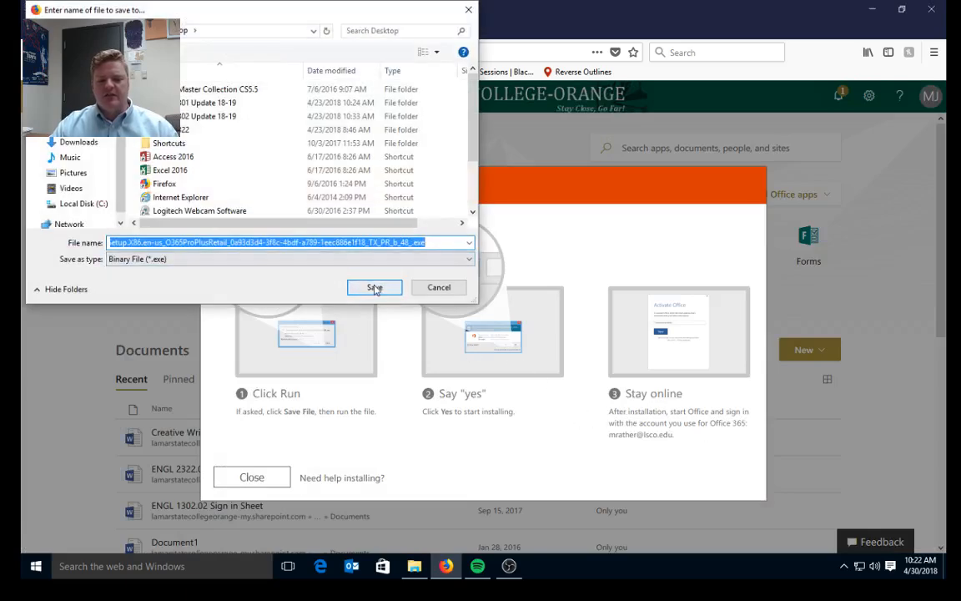
left_click(374, 289)
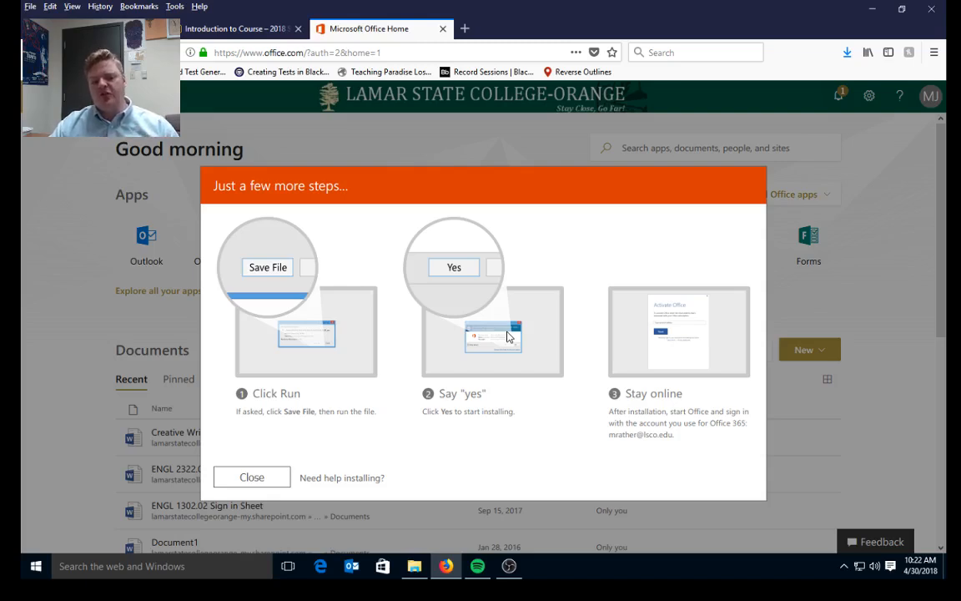
left_click(277, 484)
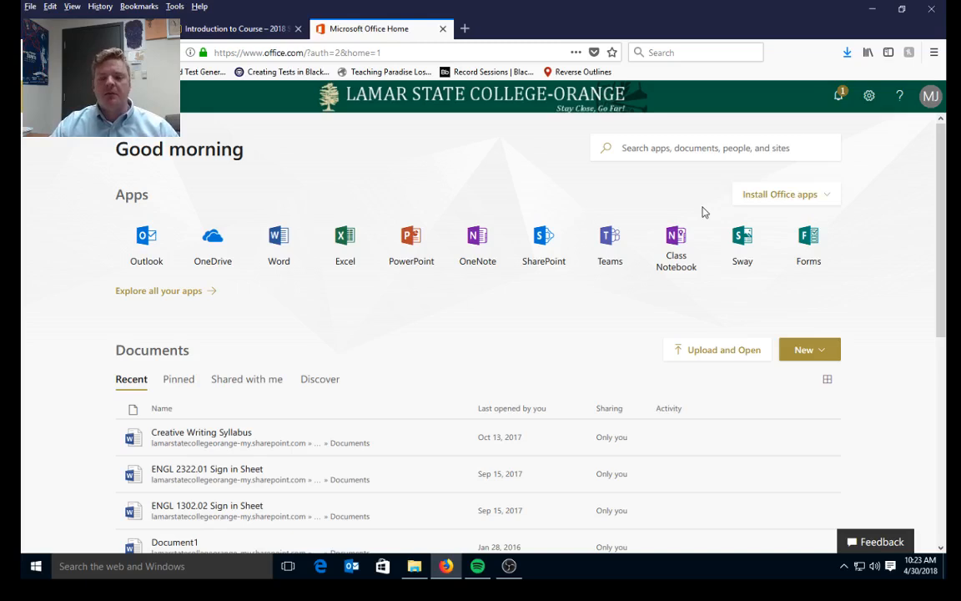
- Switch to the desktop and move the Communications Rubric image and the Word 2016 shortcut beneath the photo file
left_click(872, 9)
left_click_drag(526, 94, 866, 100)
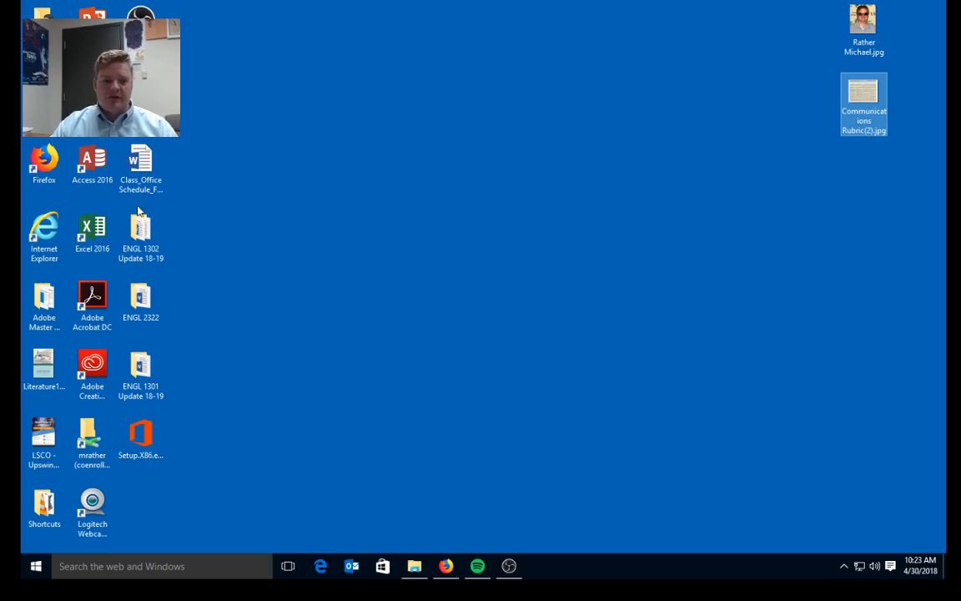
left_click_drag(108, 83, 868, 160)
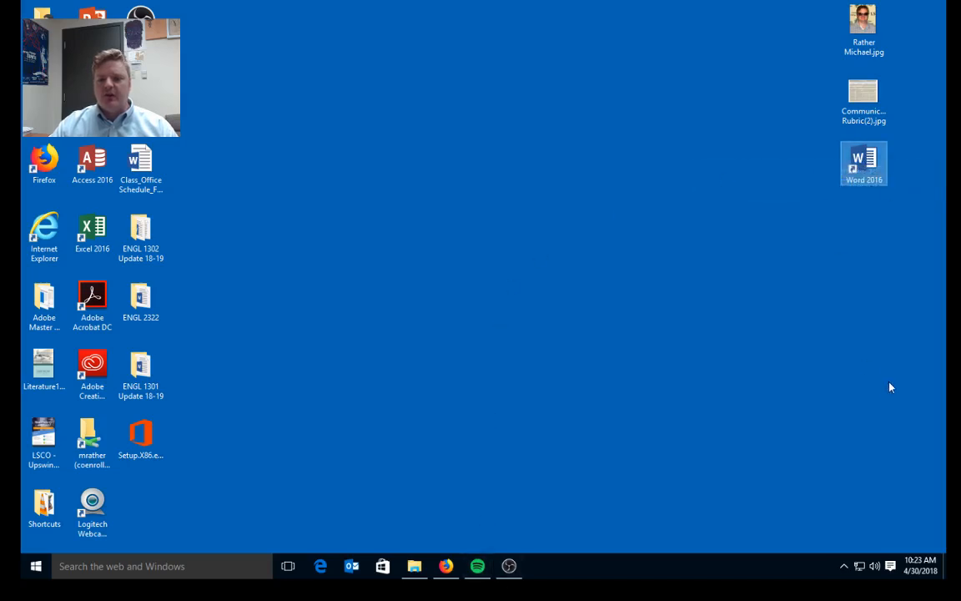
- Create a desktop folder named ENGL 1301 below the Word 2016 shortcut
right_click(857, 237)
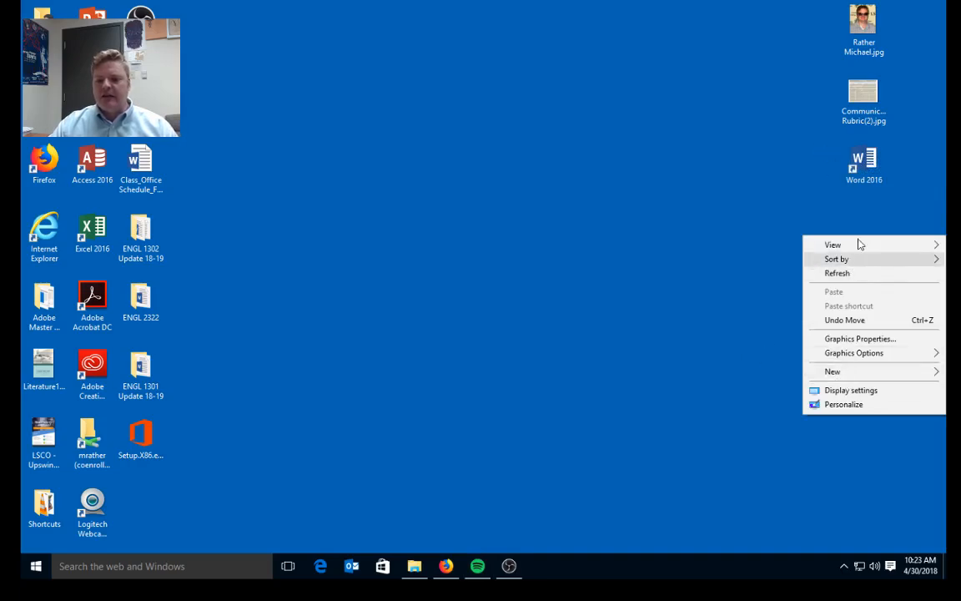
mouse_move(865, 376)
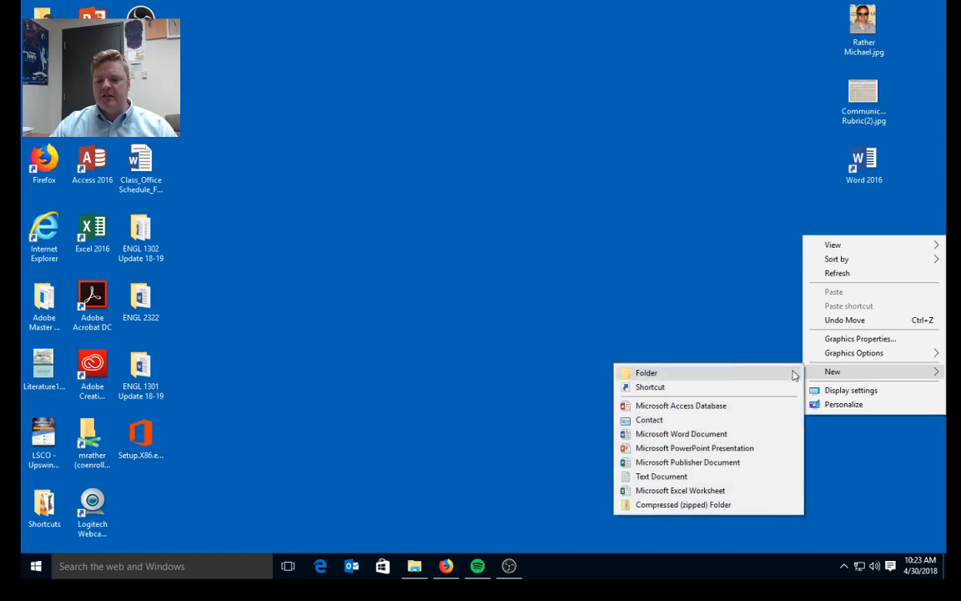
left_click(749, 375)
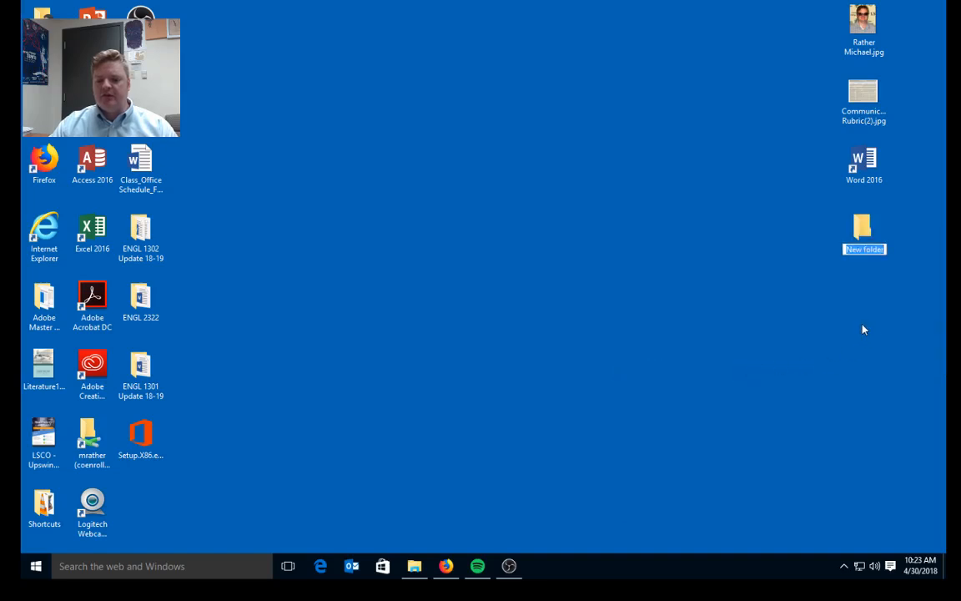
type("ENGL")
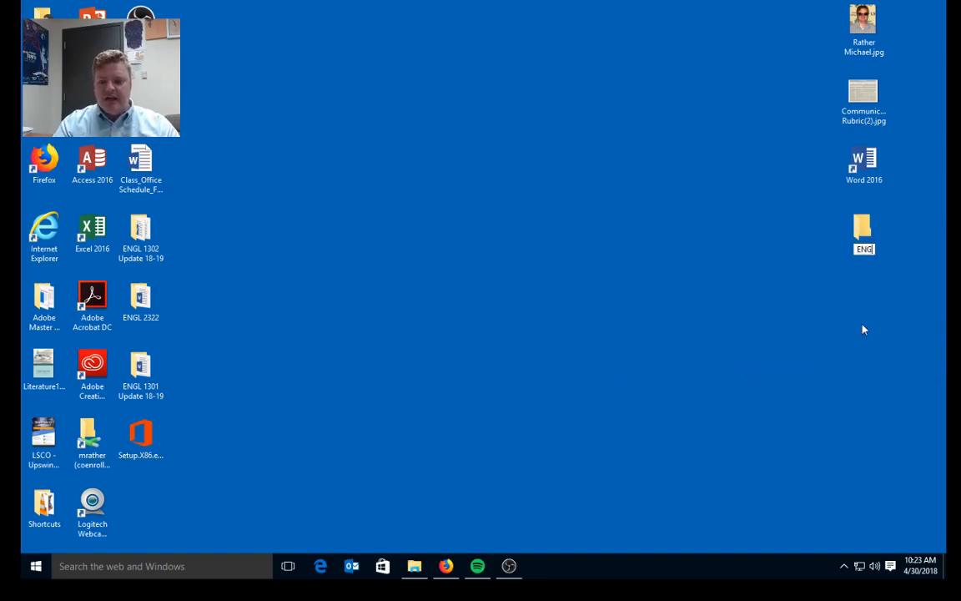
type(" 1301")
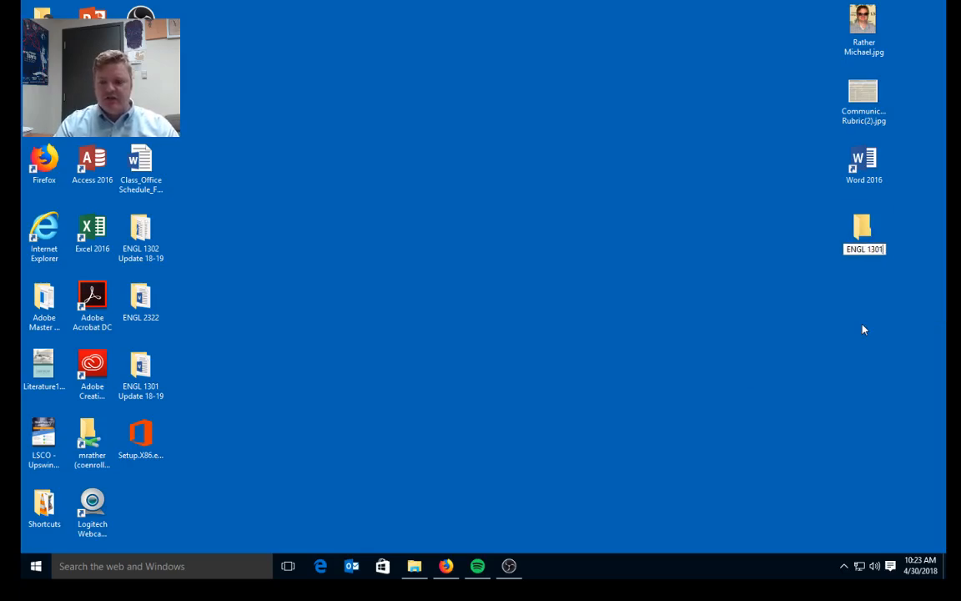
key("Return")
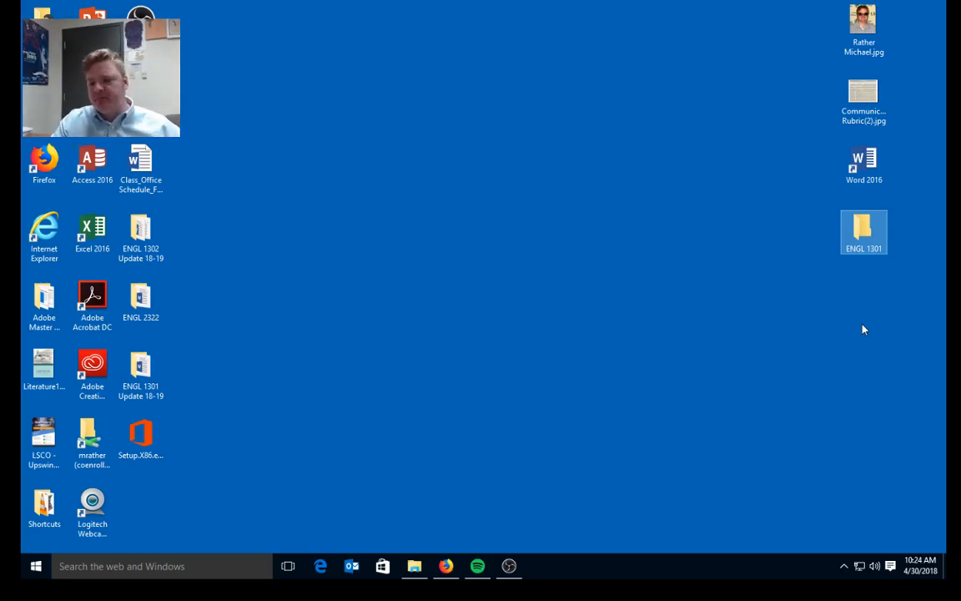
- Switch to Word 2016 and create a blank document
left_click(868, 171)
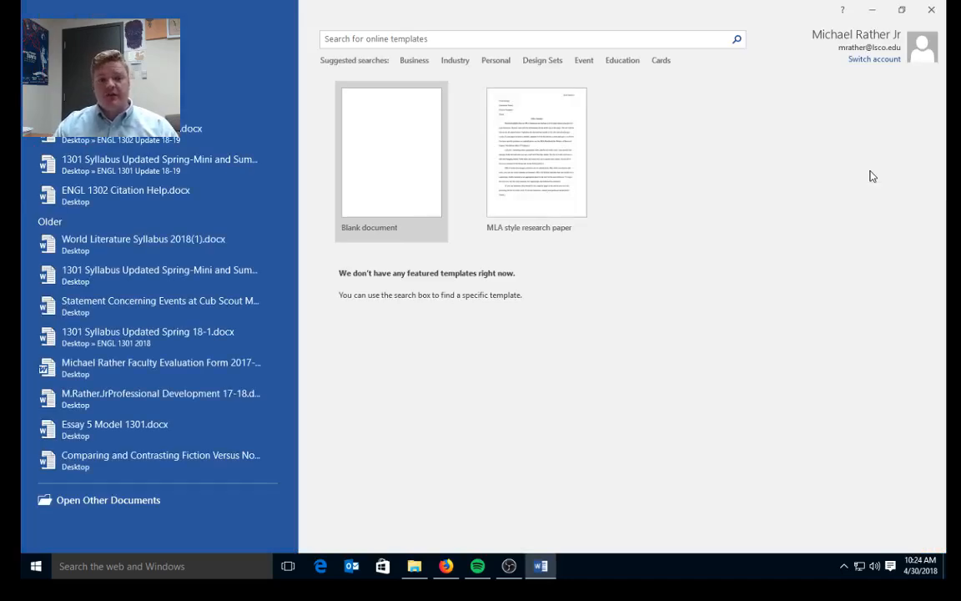
left_click(426, 186)
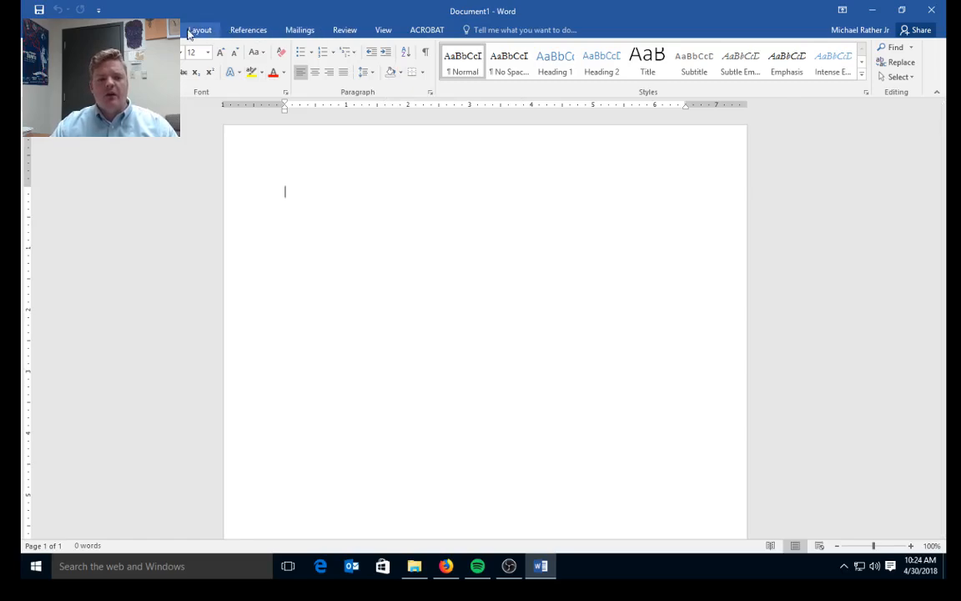
- Hide the document's ruler and show it again
left_click(385, 32)
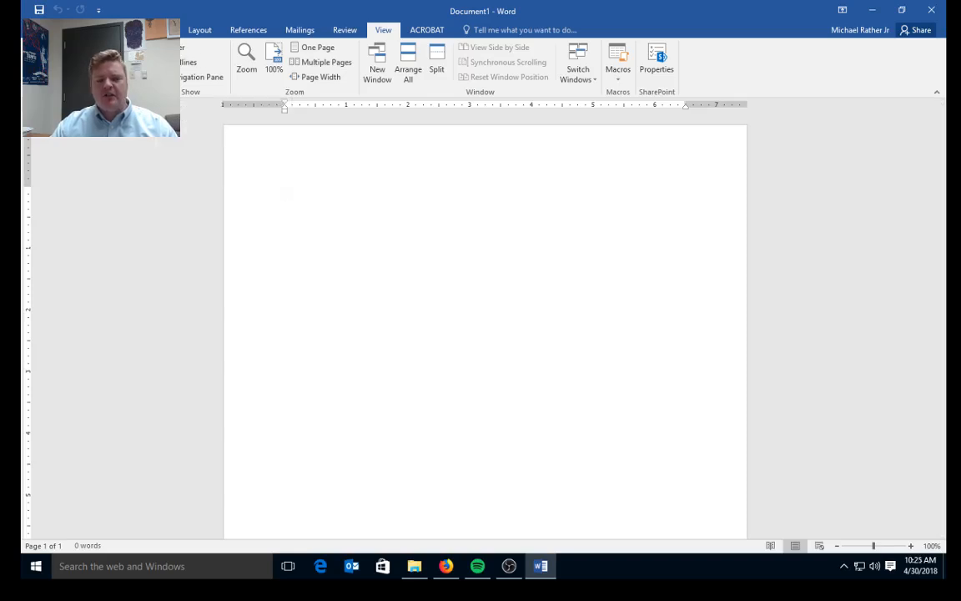
left_click(162, 48)
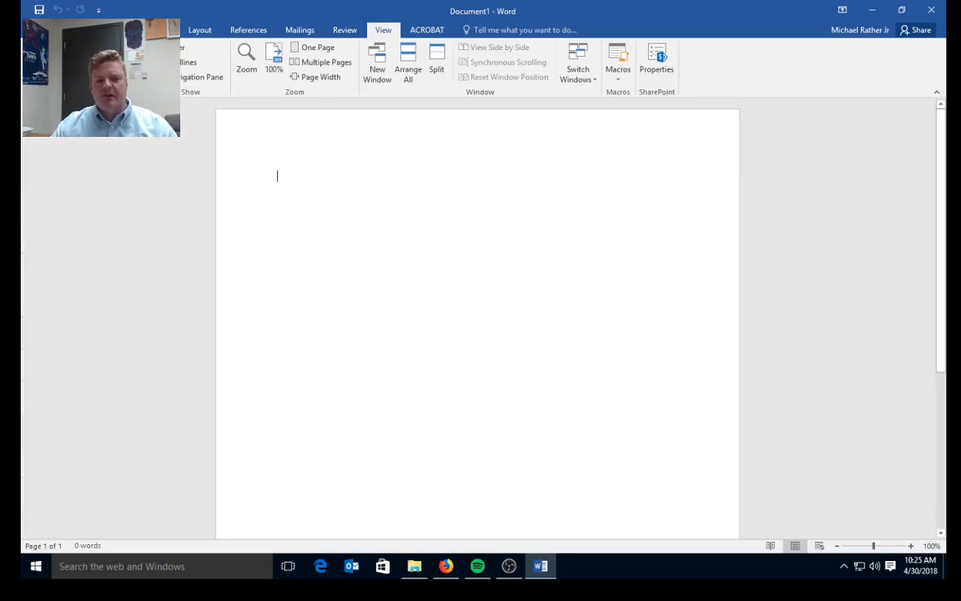
left_click(162, 48)
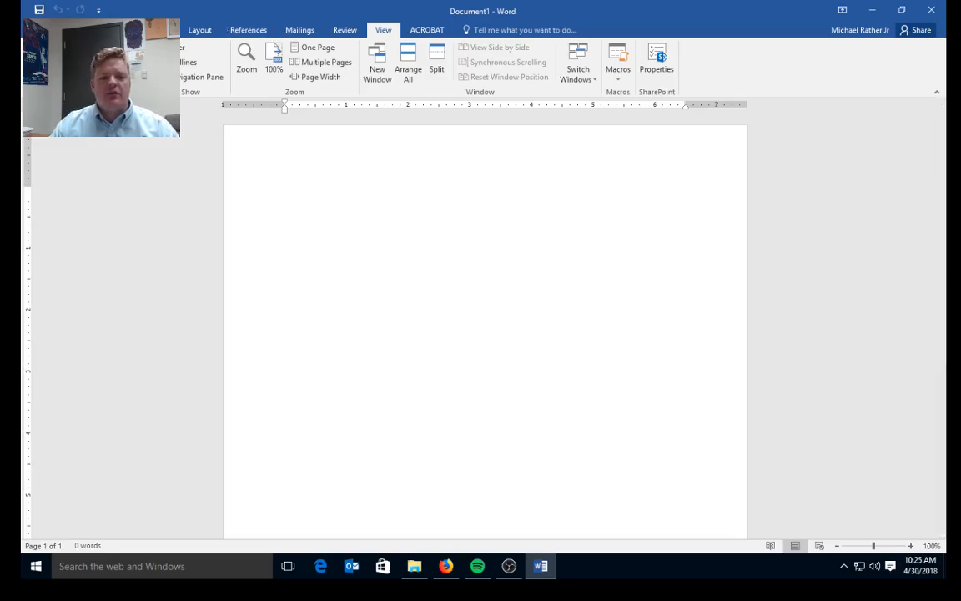
- Make double line spacing with 0 pt before and after the paragraph default for all documents based on the Normal.dotm template
left_click(78, 30)
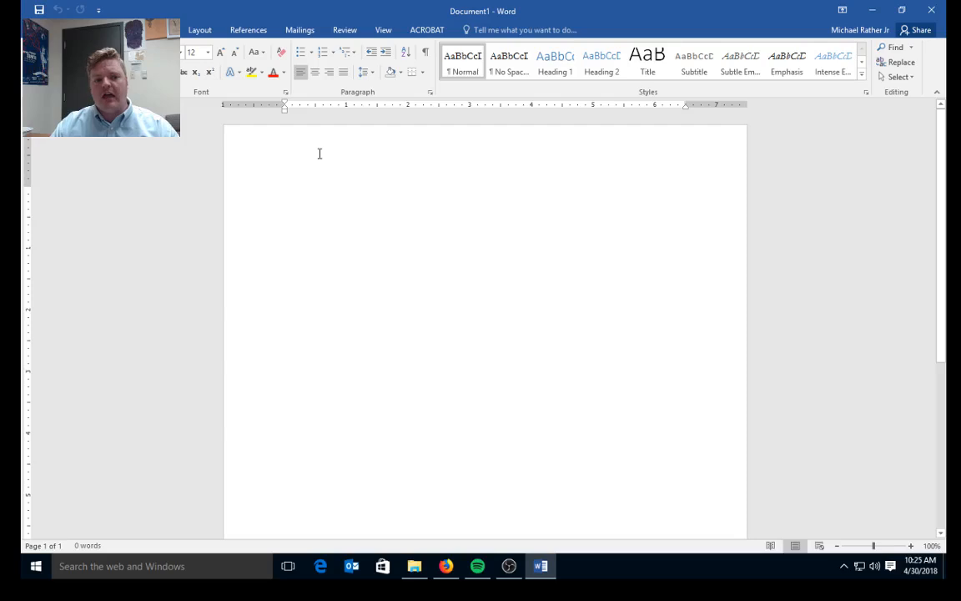
left_click(430, 94)
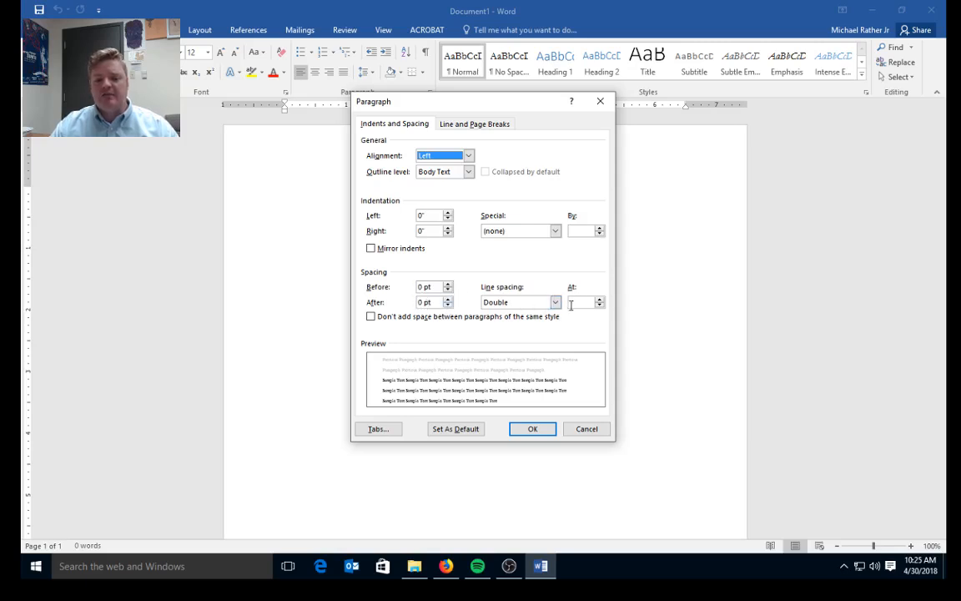
left_click(459, 429)
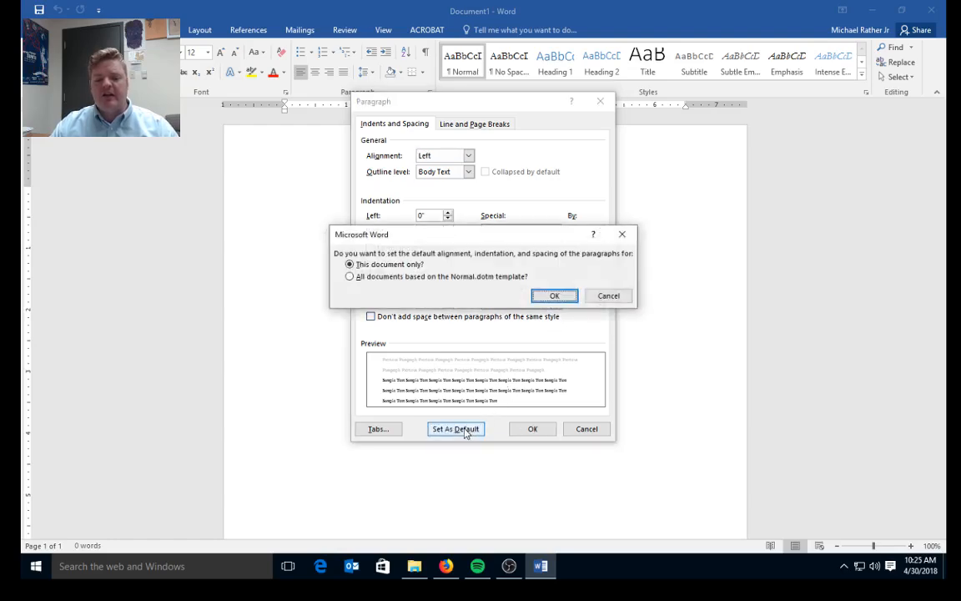
left_click(349, 278)
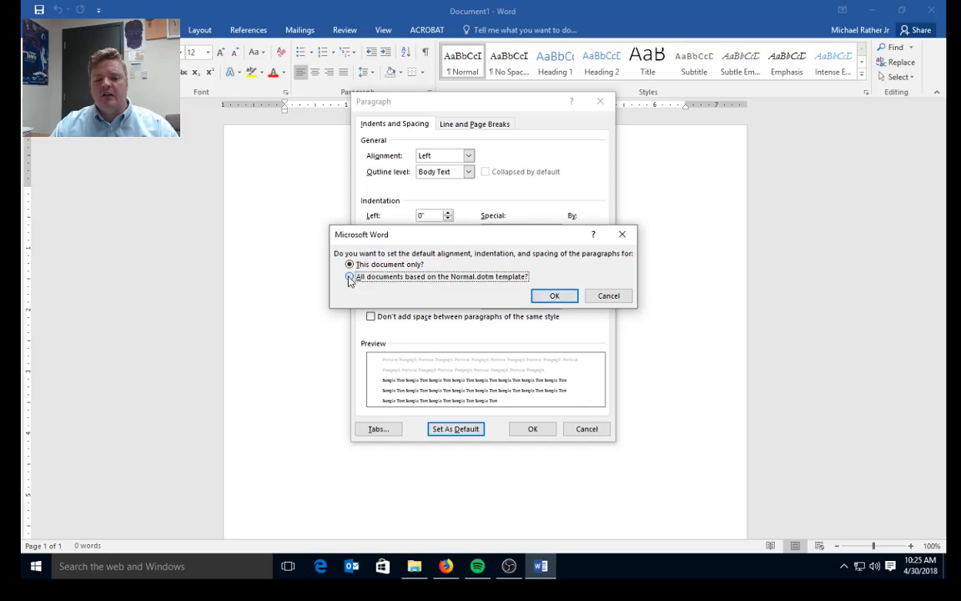
left_click(554, 297)
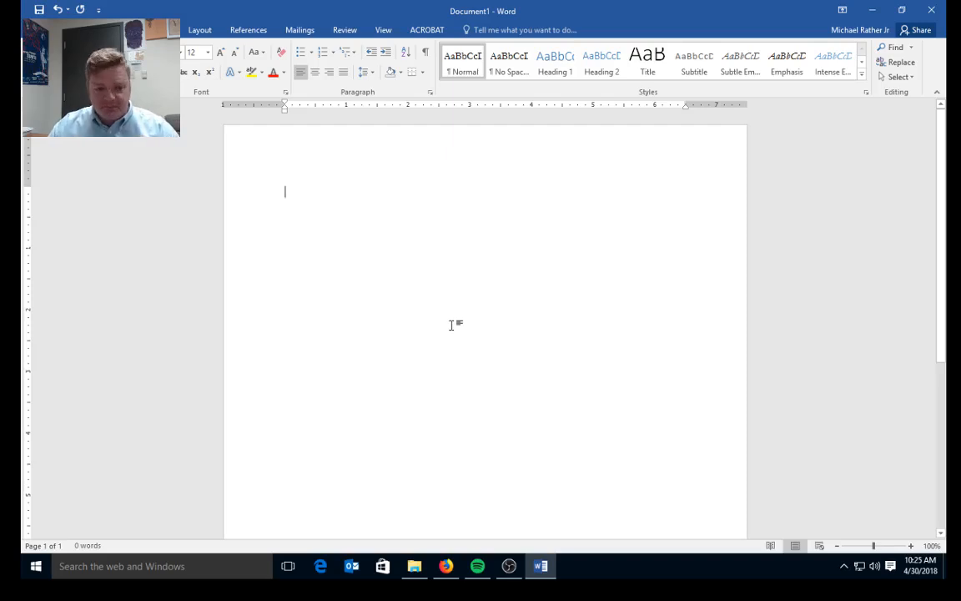
- Insert a Plain Number 3 page number at the top of the page, in the header
double_click(301, 159)
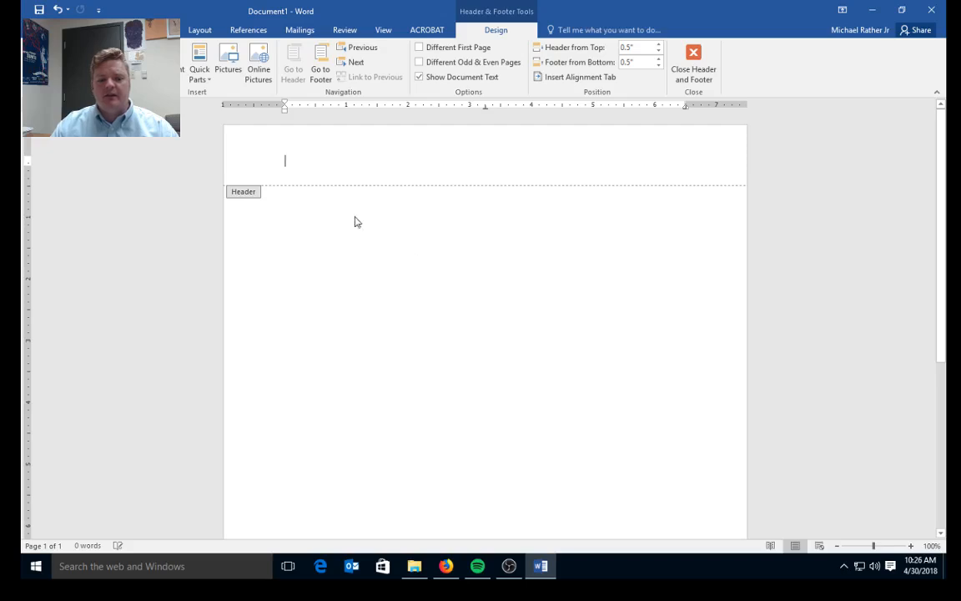
double_click(333, 292)
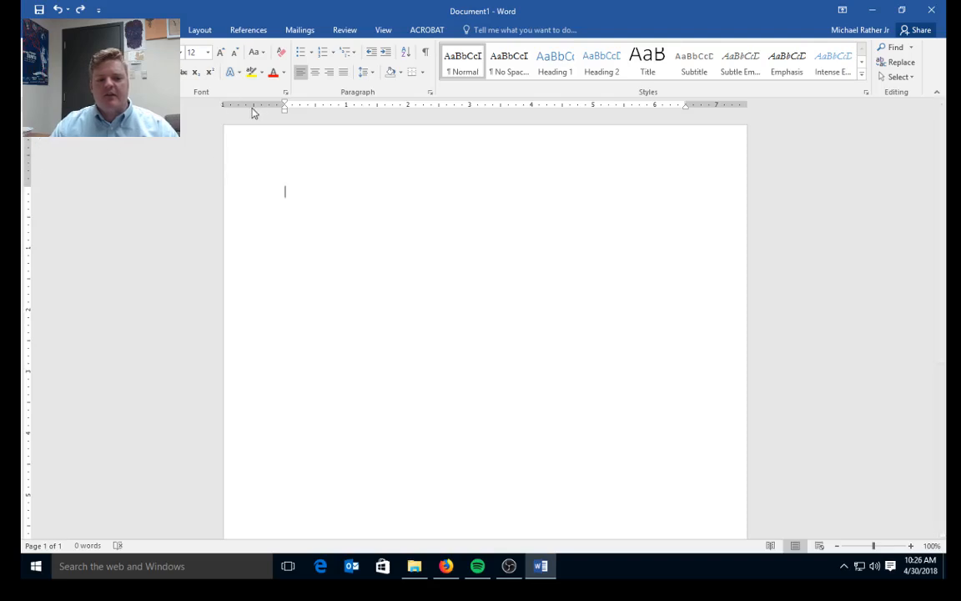
double_click(286, 156)
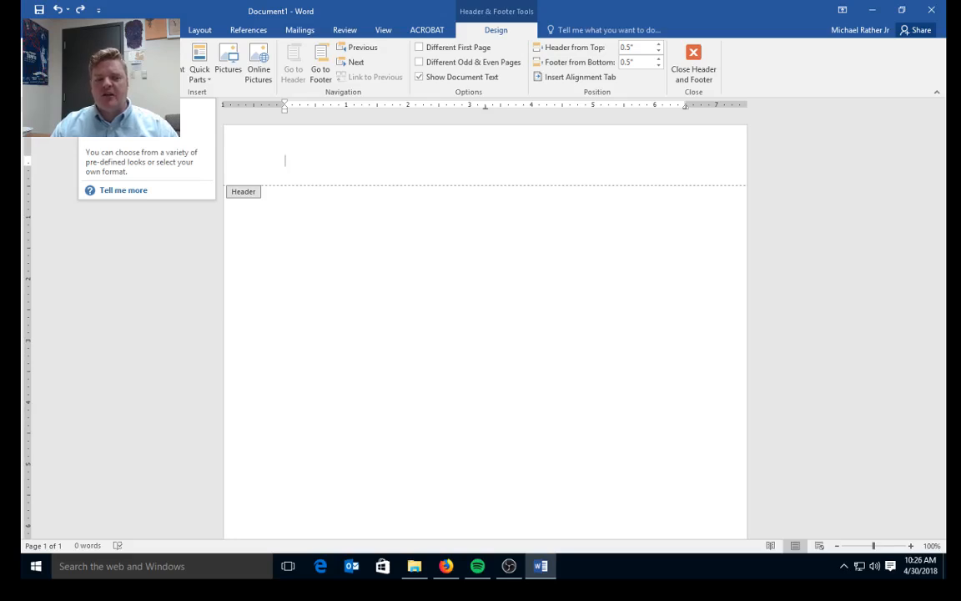
left_click(93, 63)
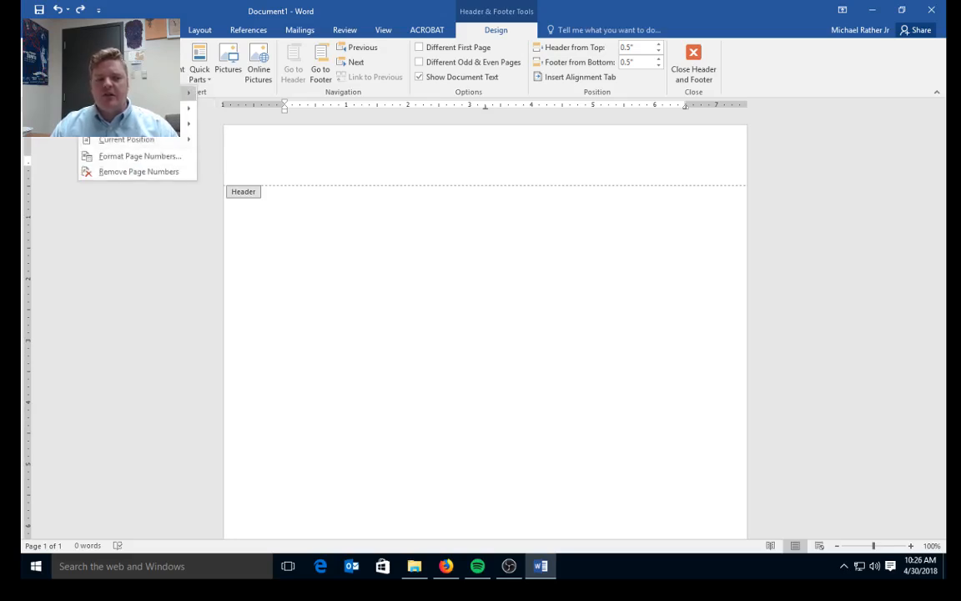
mouse_move(134, 91)
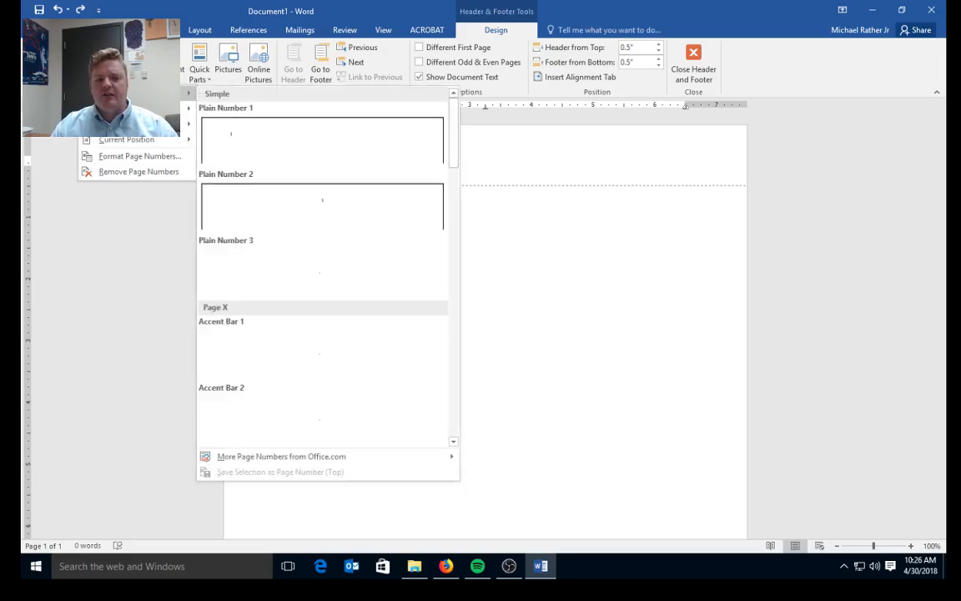
left_click(306, 268)
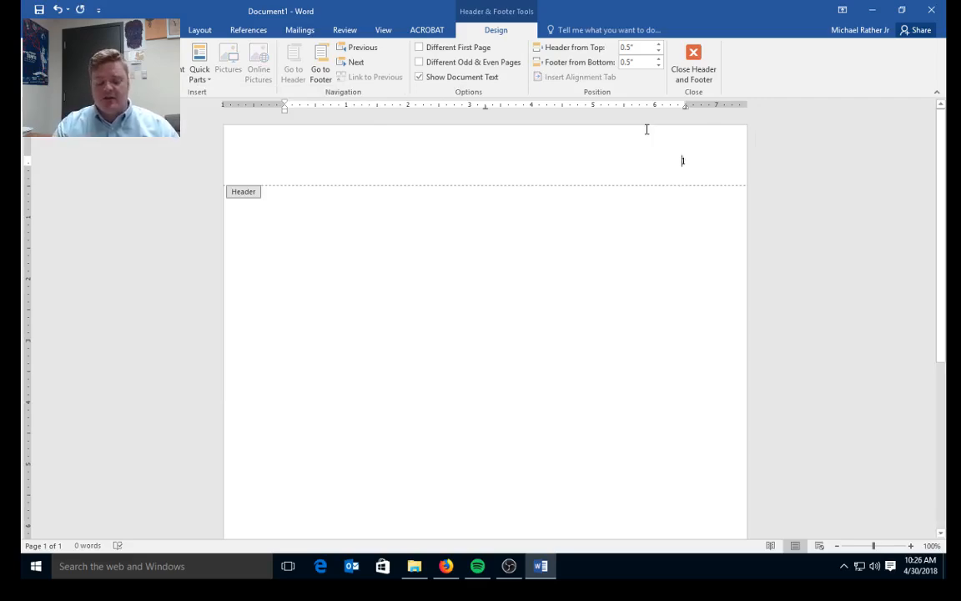
- Add the author's last name and a space before the header's page number, and return to the document body
left_click(683, 160)
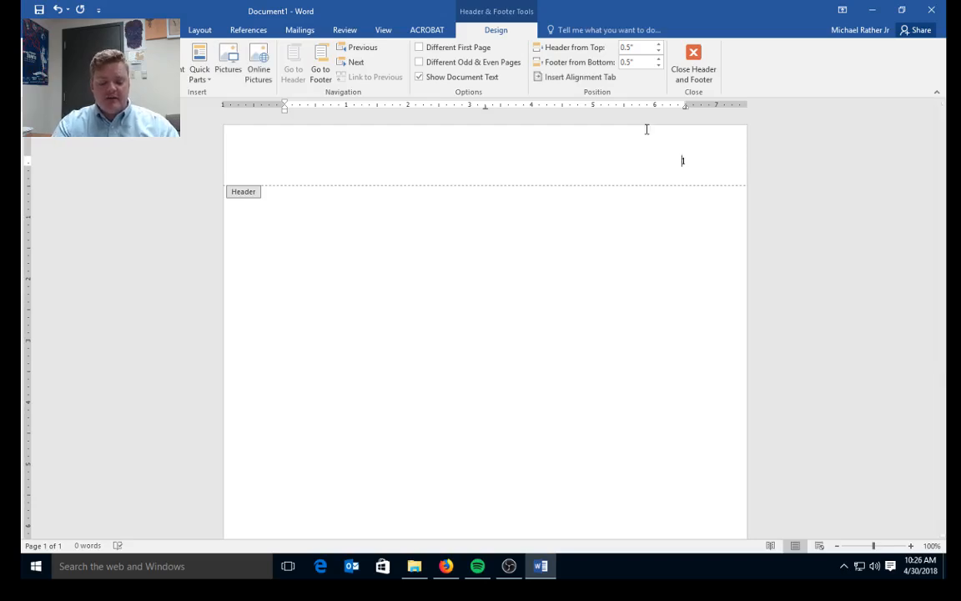
type("Rather")
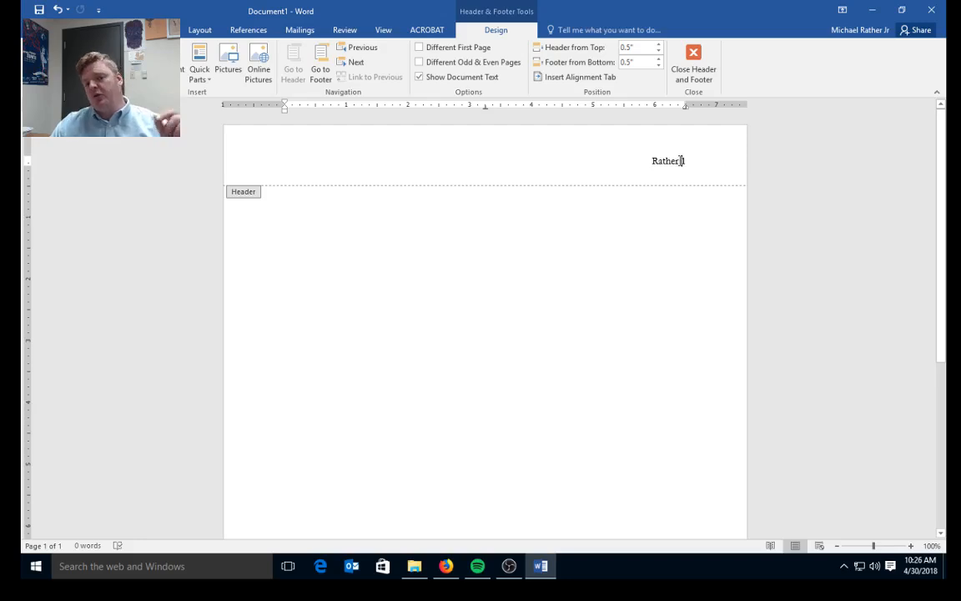
double_click(400, 217)
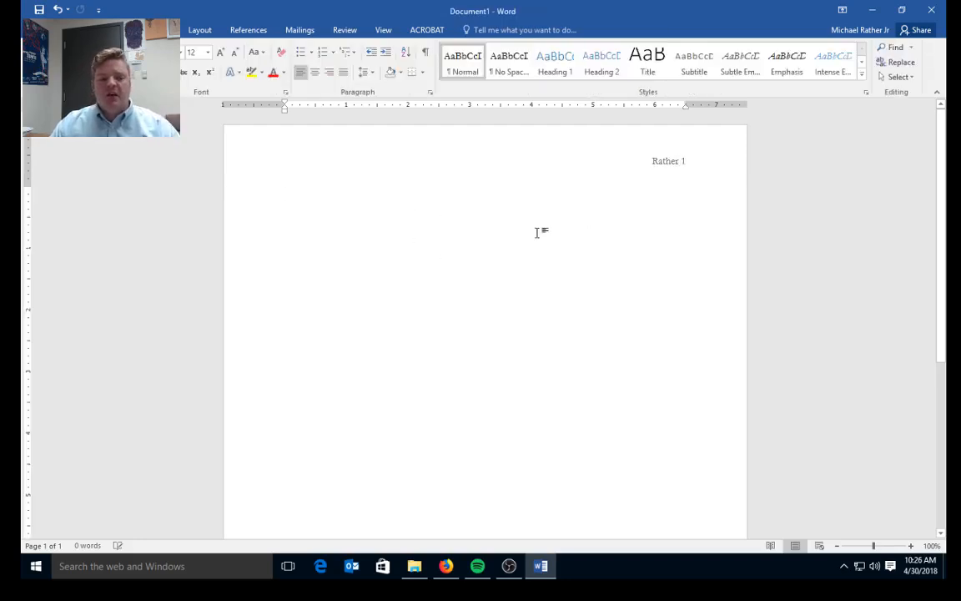
- Enter the author's full name on the first line and the instructor's title and last name on the second line
type("Mic")
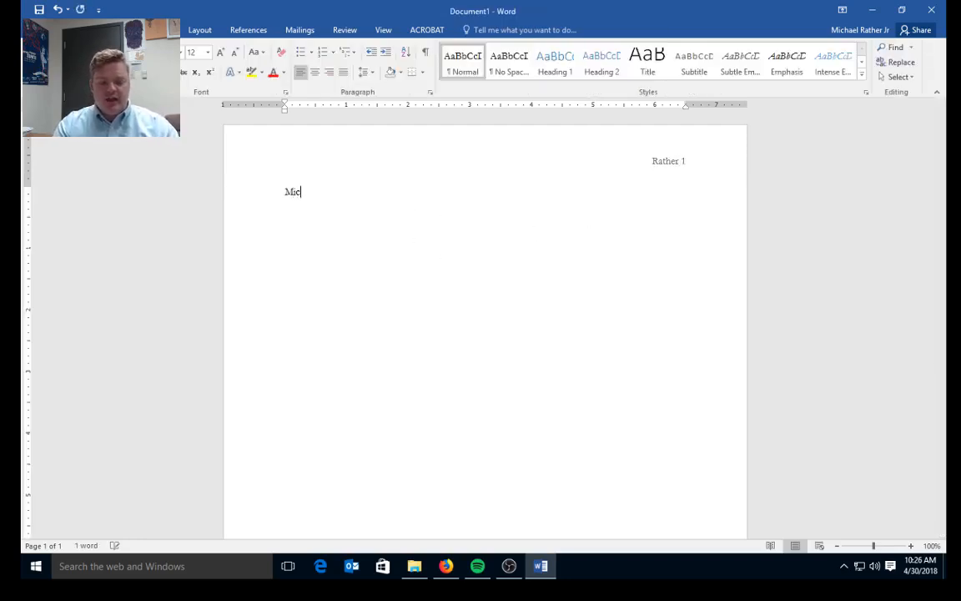
type("hael Rather")
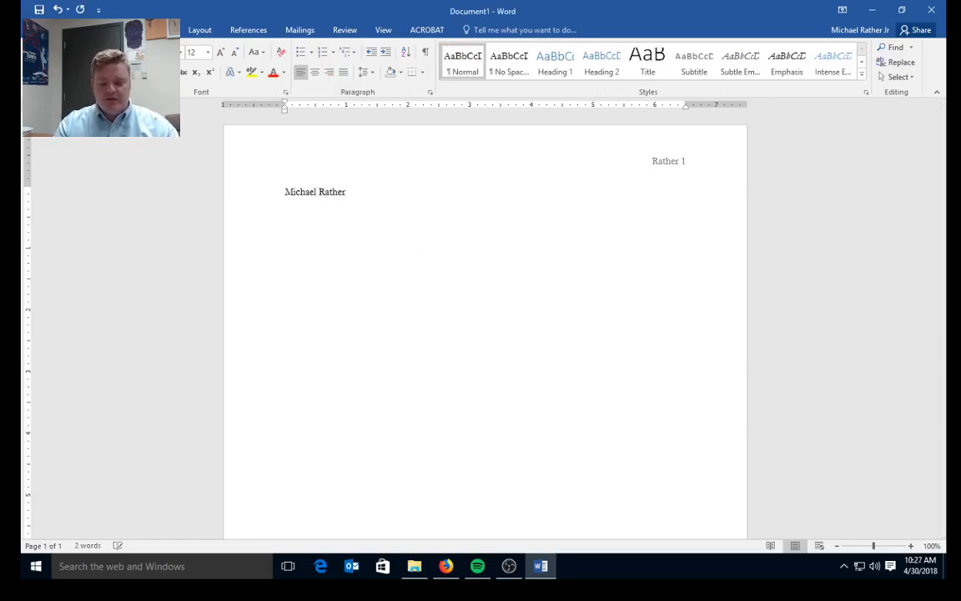
key("Return")
type("M")
key("BackSpace")
type("Dr.")
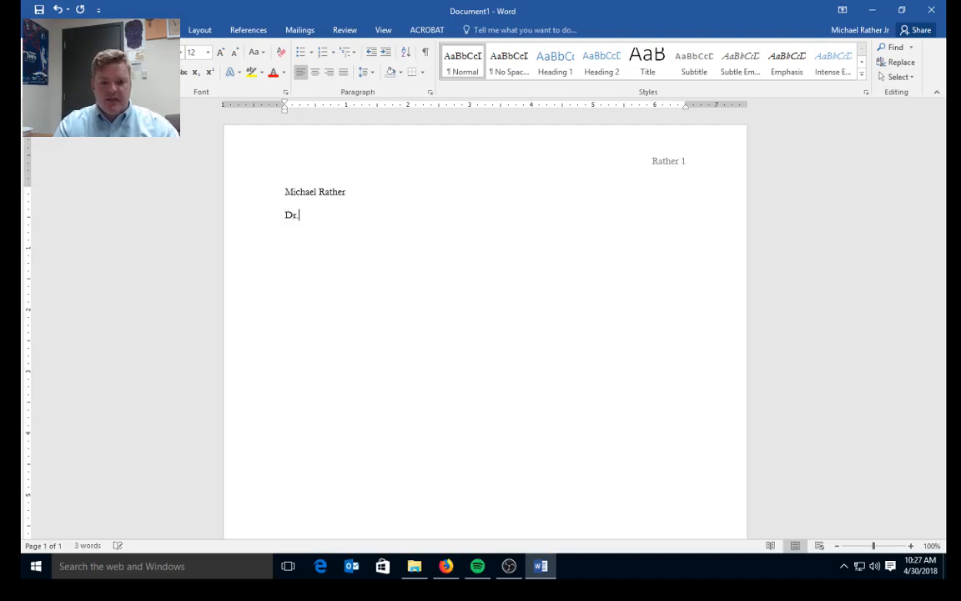
type(" Rather")
key("Return")
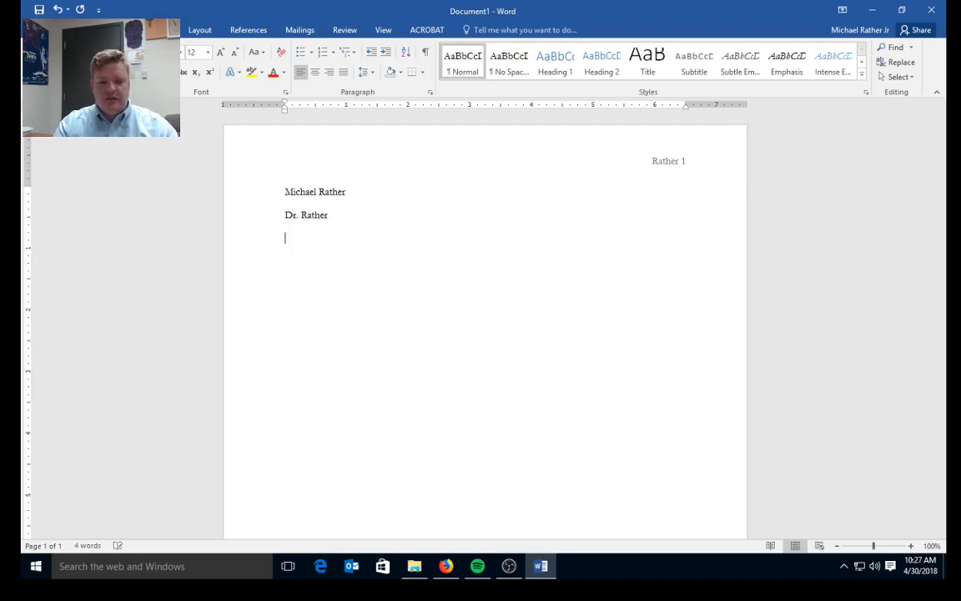
- Add the course line "ENGL 1301.Section Number" and the date line "30 April 2018" below the instructor's name
type("ENGL")
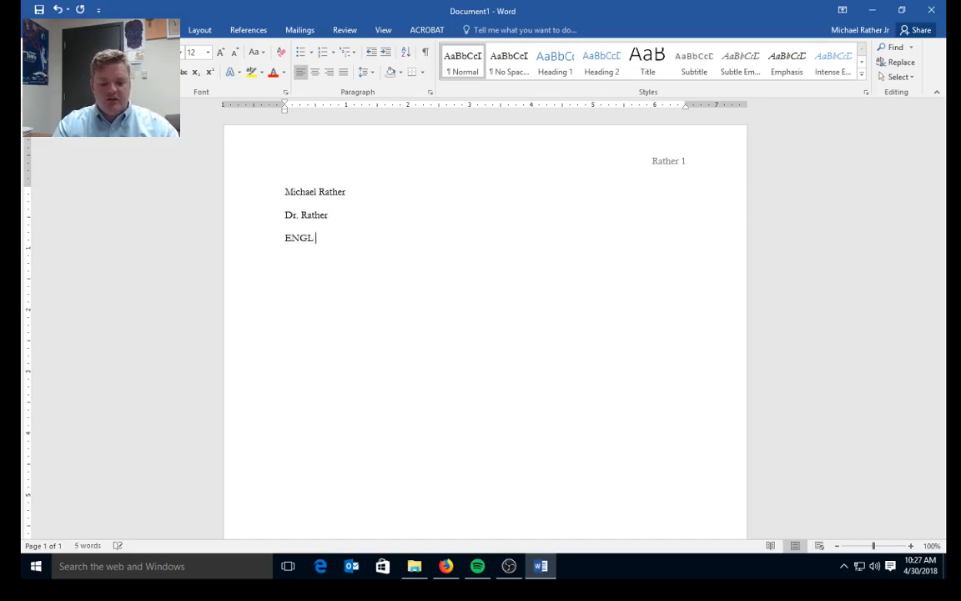
type(" 1301")
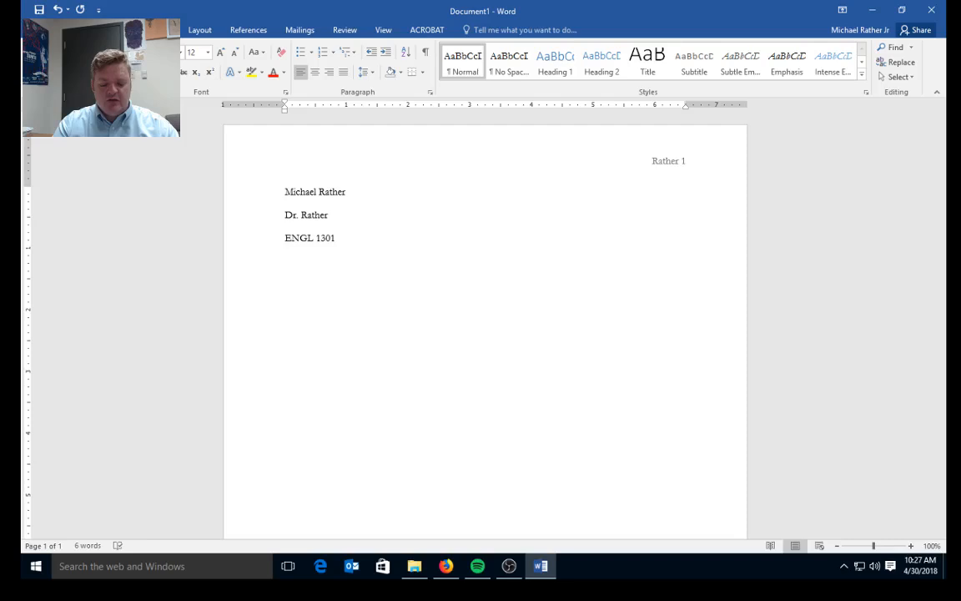
type(".Section Number")
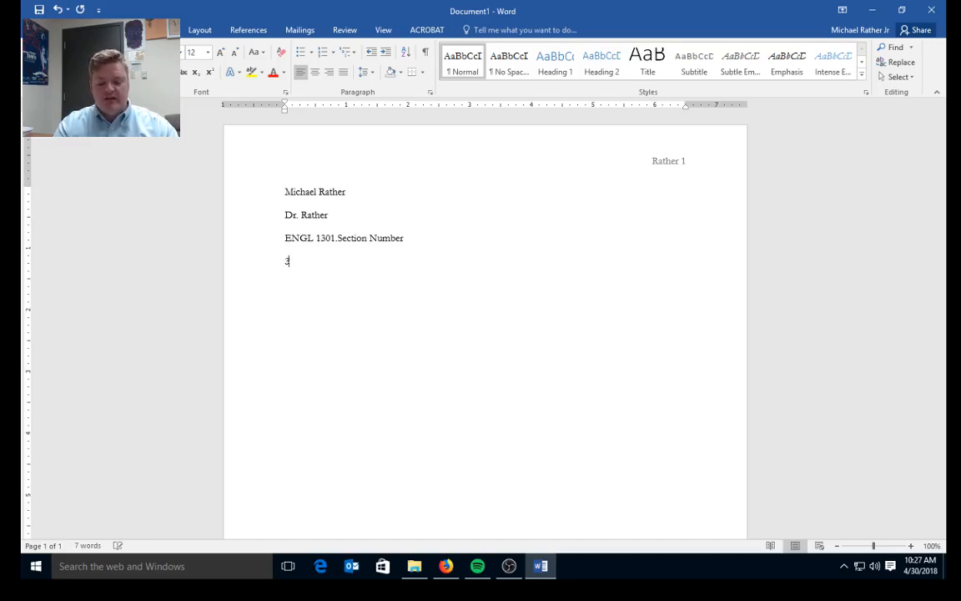
type("0 Ap")
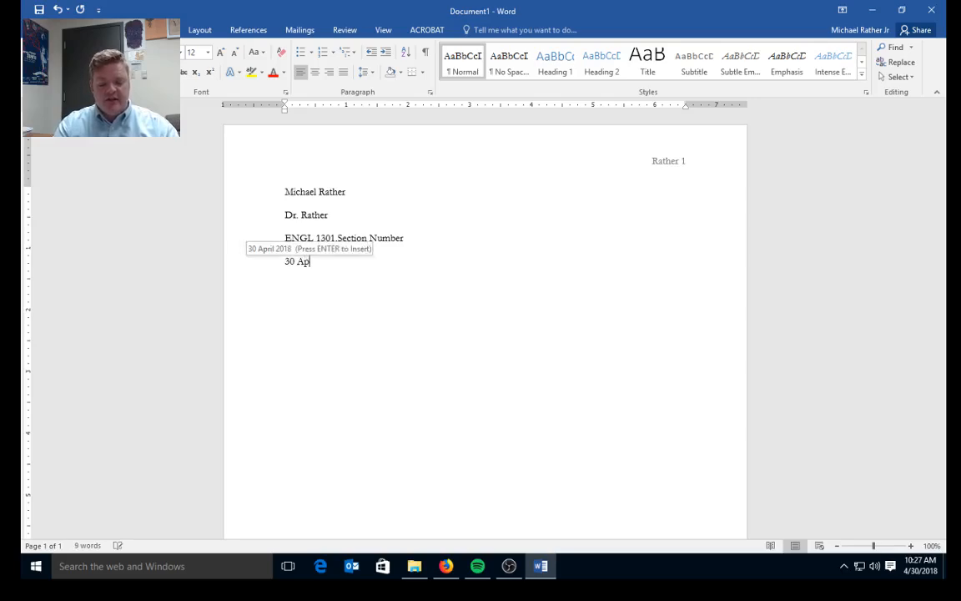
type("ril 2")
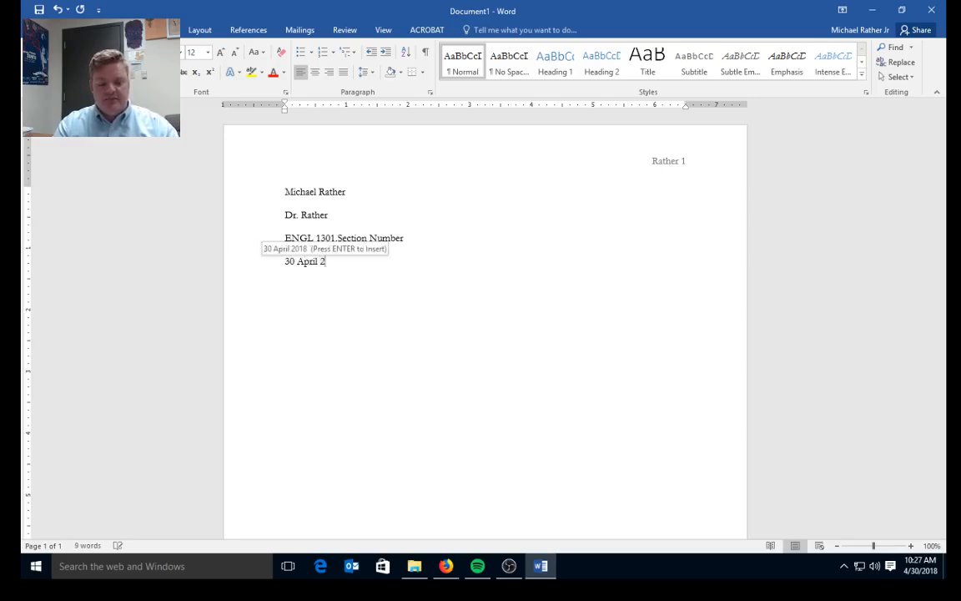
type("018")
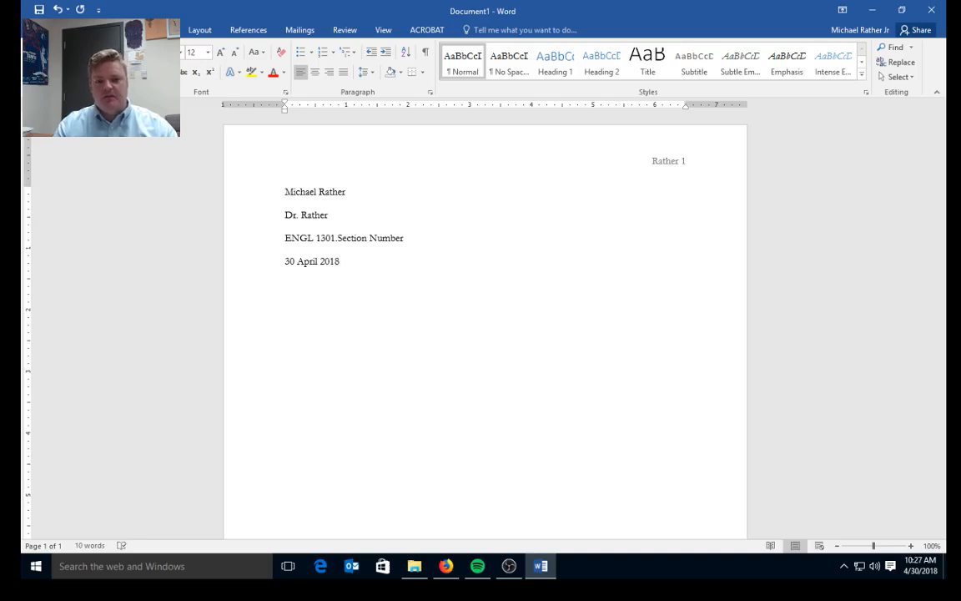
- Leave a blank line under the date, add a centered "Title" line, and start a left-aligned paragraph below it
key("Return")
key("Return")
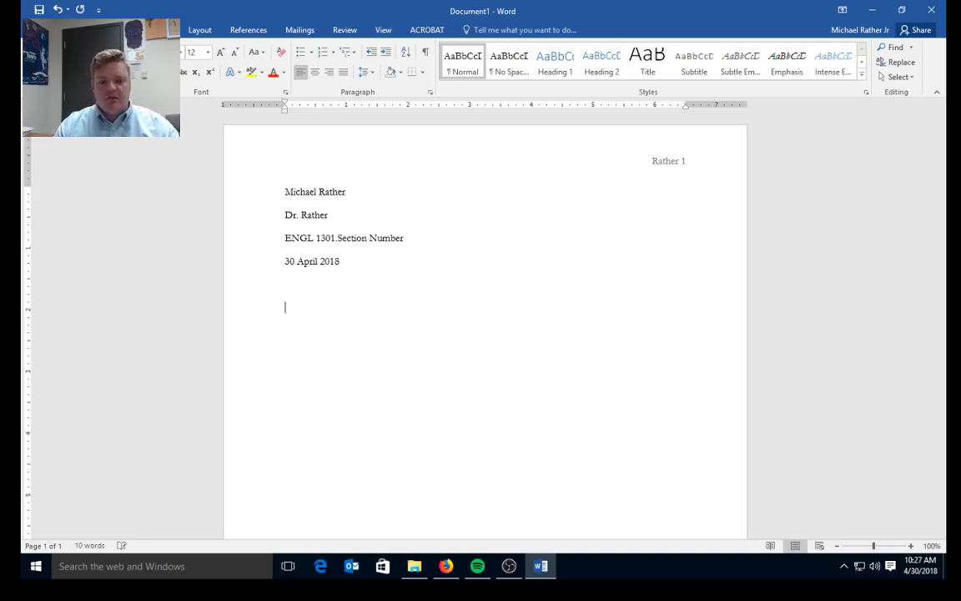
left_click(316, 72)
type("Title")
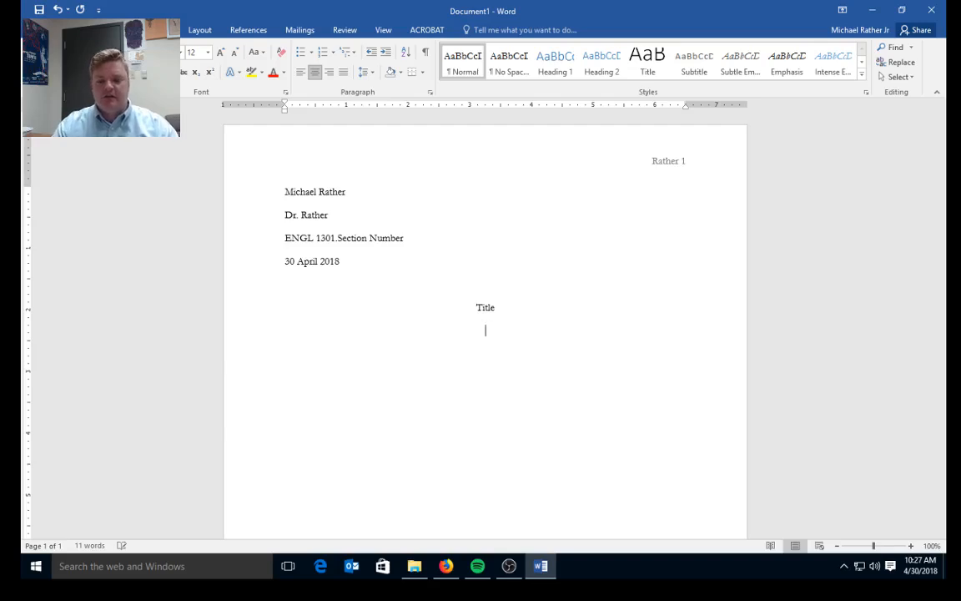
key("Return")
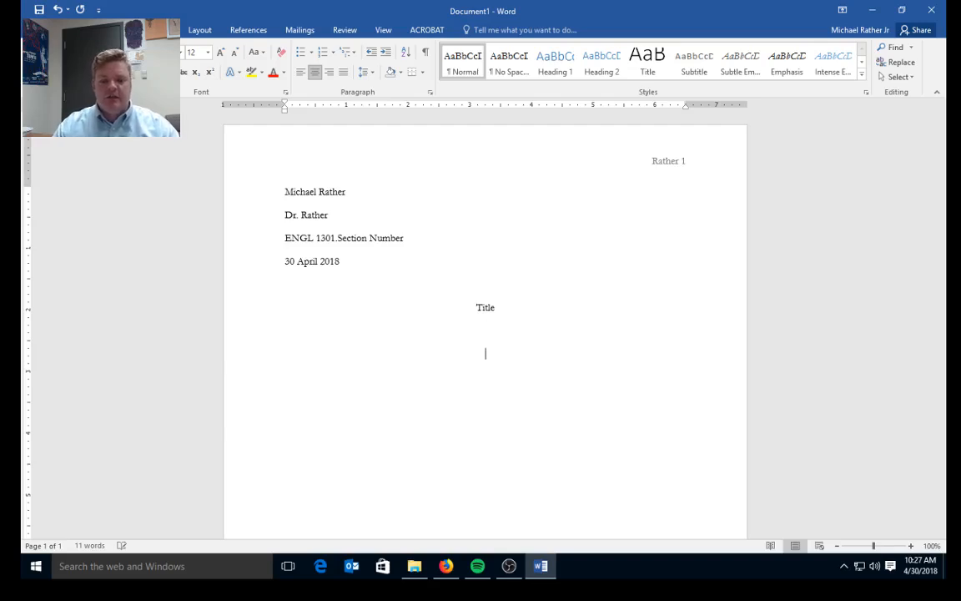
left_click(299, 74)
- Check the indentation and spacing settings of the paragraph below the title
scroll(467, 388, "down", 1)
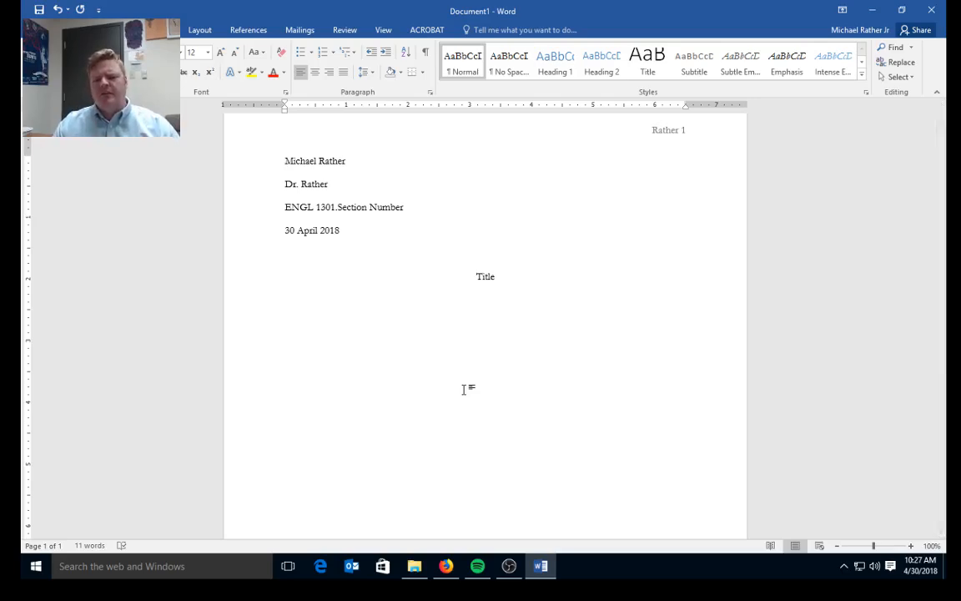
left_click(430, 92)
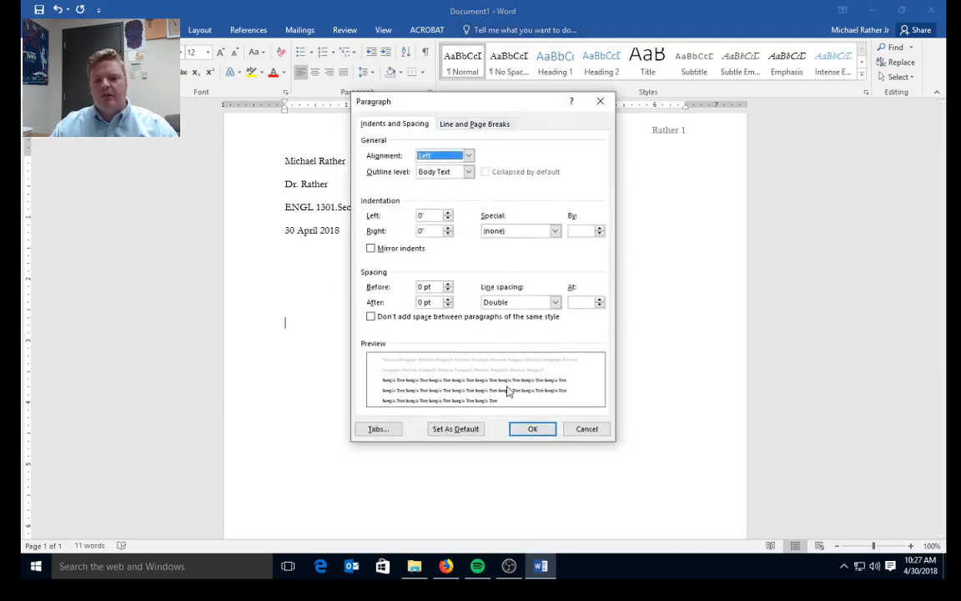
left_click(532, 429)
- Add blank lines below the title until the insertion point reaches the second page
scroll(576, 359, "down", 5)
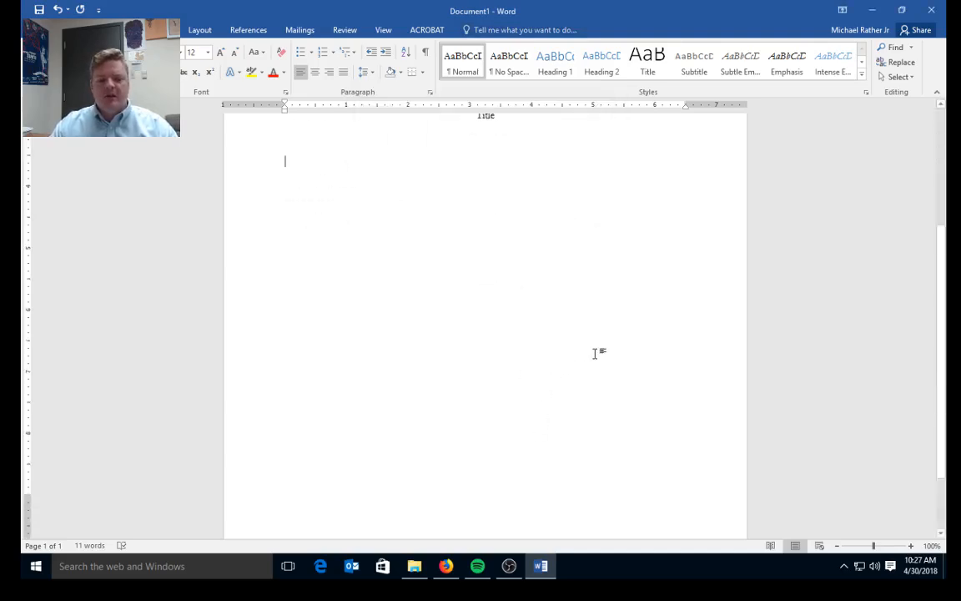
key("Return")
key("Return")
key("Return")
key("Return")
key("Return")
key("Return")
key("Return")
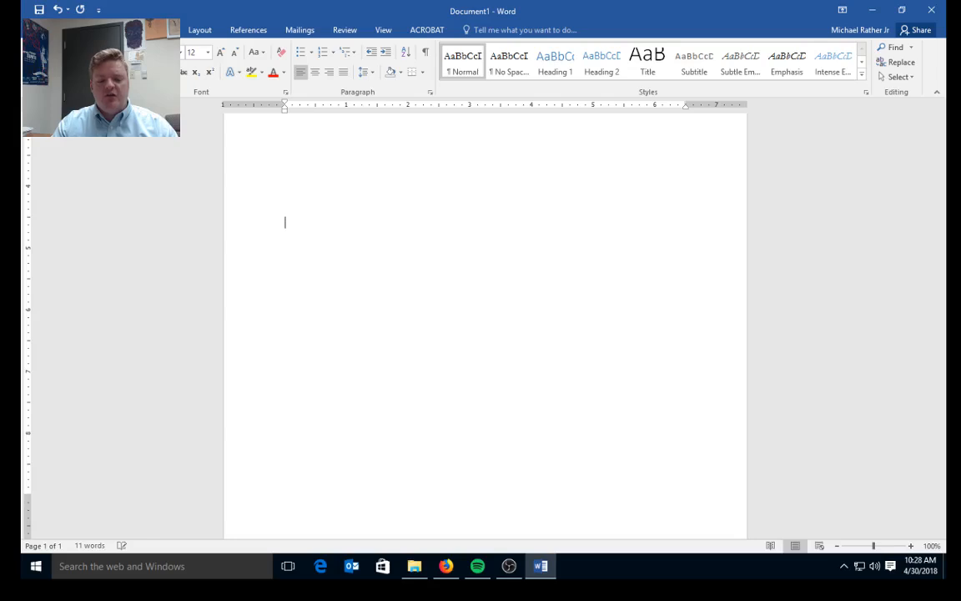
key("Return")
key("Return")
key("Return")
key("Return")
key("Return")
key("Return")
key("Return")
key("Return")
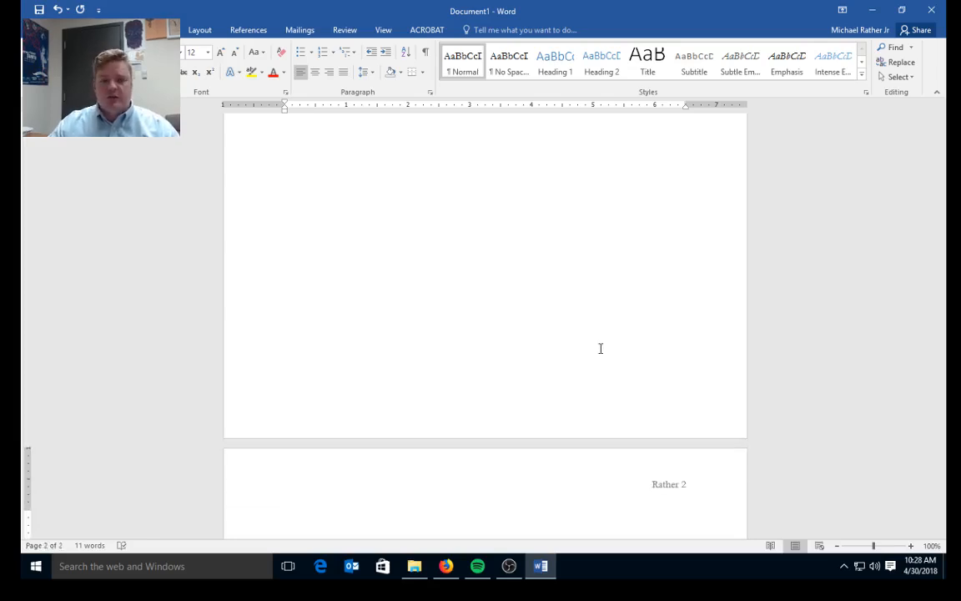
- Add a centered "Works Cited" heading at the start of page 2 and left-align the line below it
left_click(315, 73)
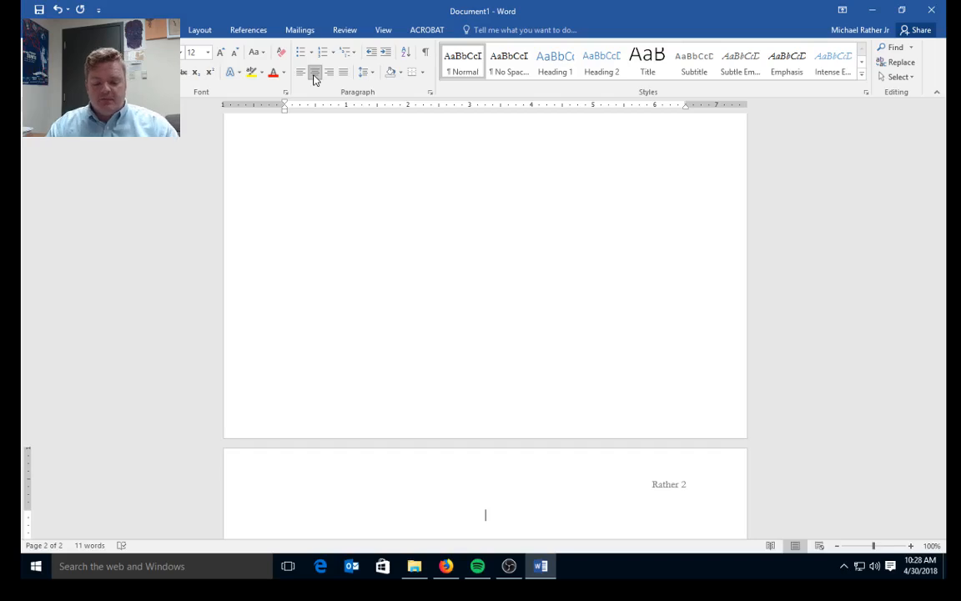
scroll(424, 172, "down", 5)
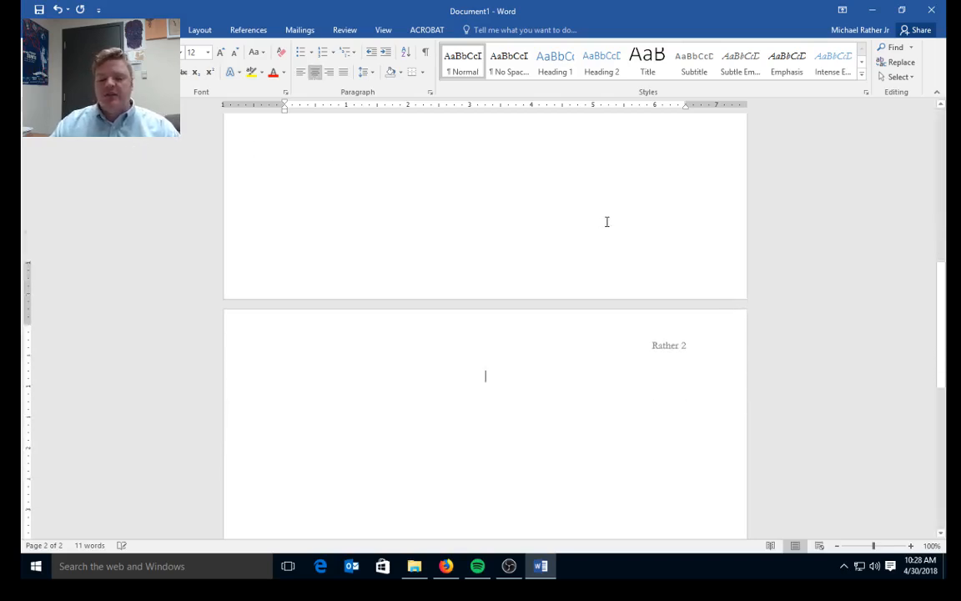
scroll(607, 225, "down", 3)
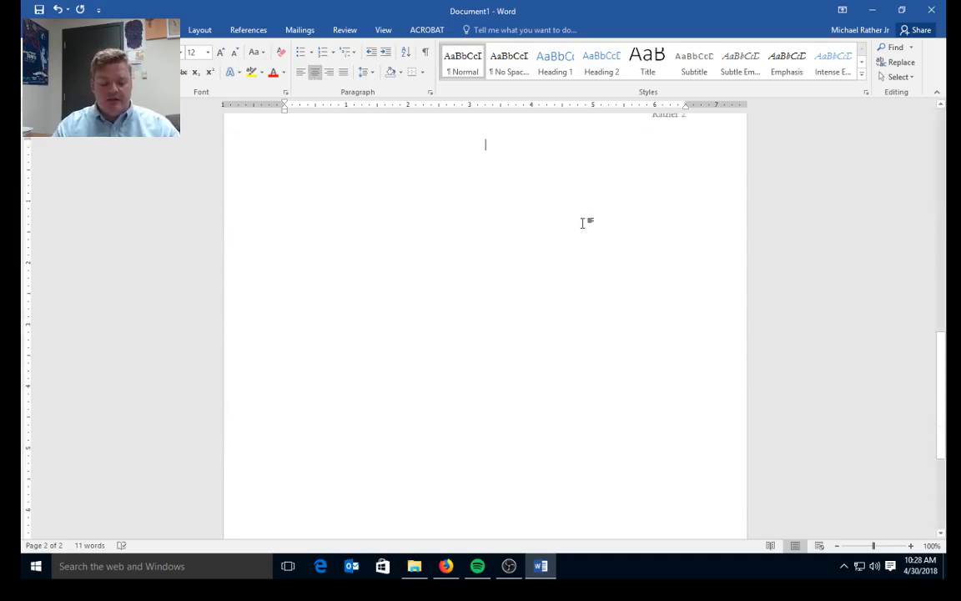
type("Works Ci")
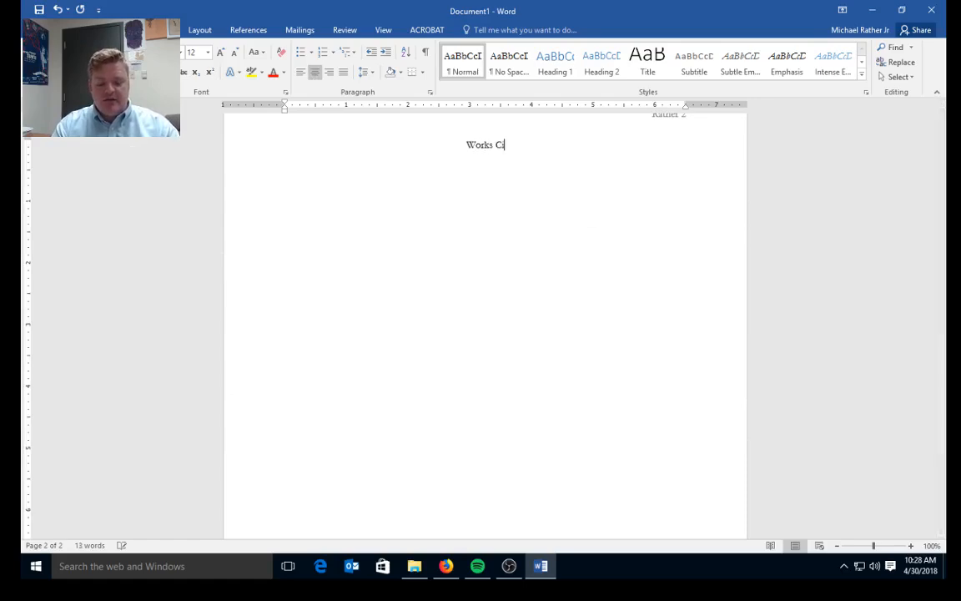
type("ted")
key("Return")
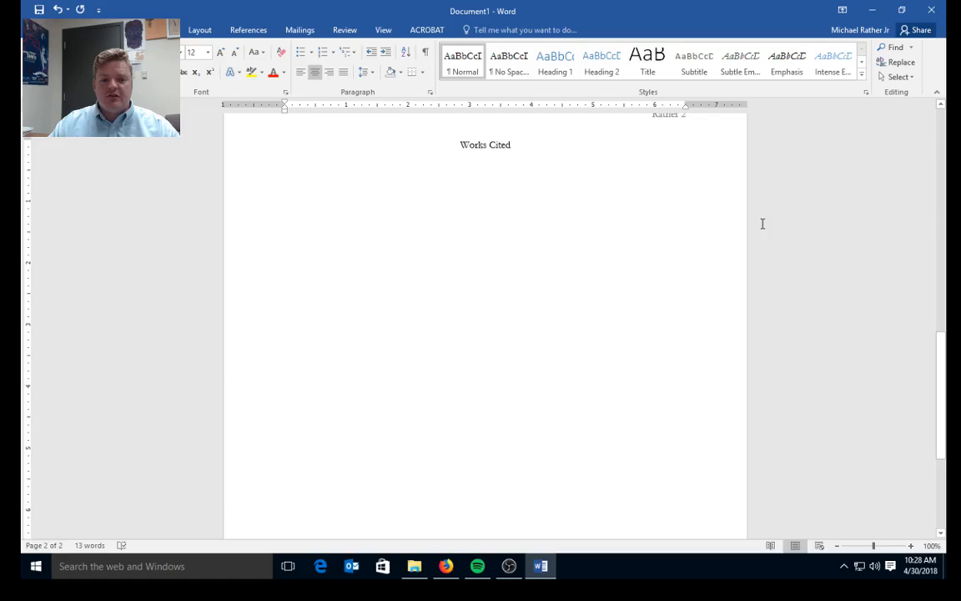
left_click(301, 73)
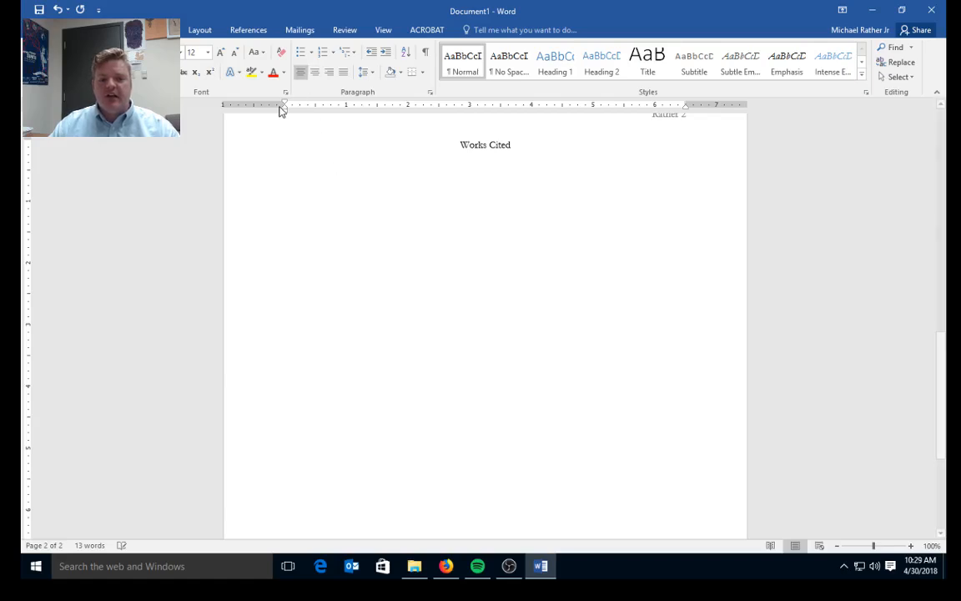
- Try a 0.5-inch hanging indent on the line below the Works Cited heading, and reset it to zero
mouse_move(283, 110)
left_mouse_down()
mouse_move(324, 113)
mouse_move(316, 111)
left_mouse_up()
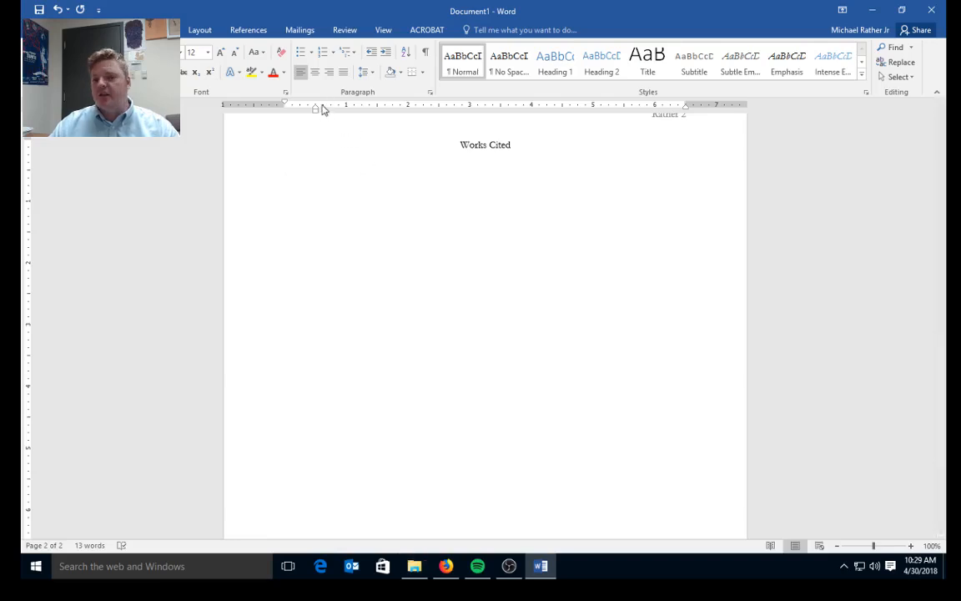
left_click_drag(315, 109, 284, 109)
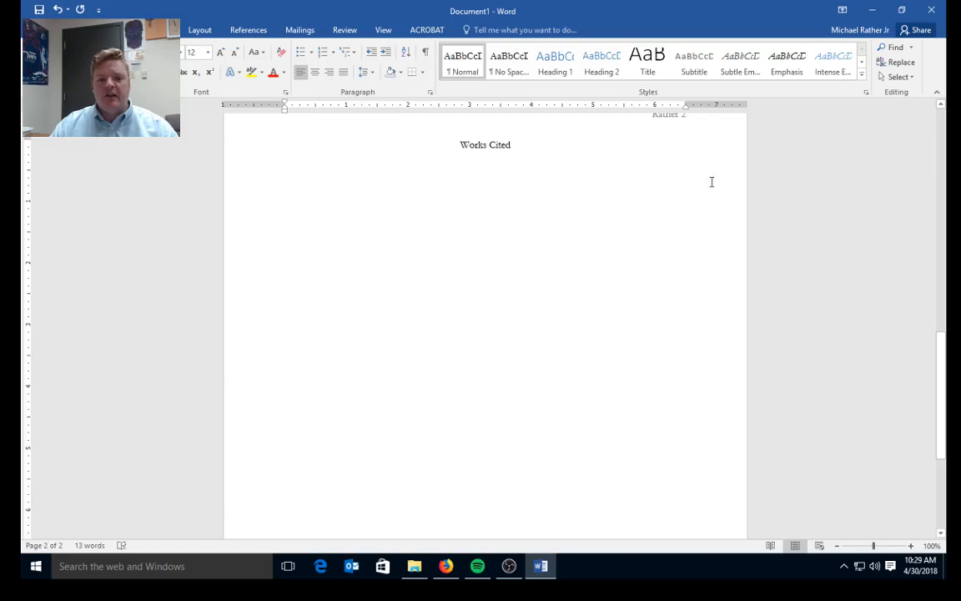
- Show the desktop with the course folder and return to the Word document
left_click(872, 10)
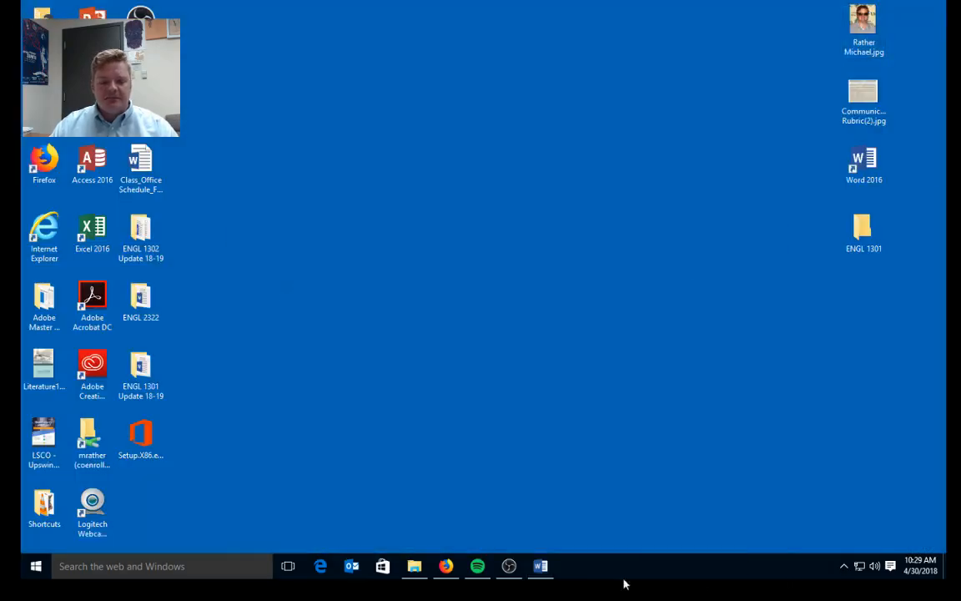
left_click(541, 566)
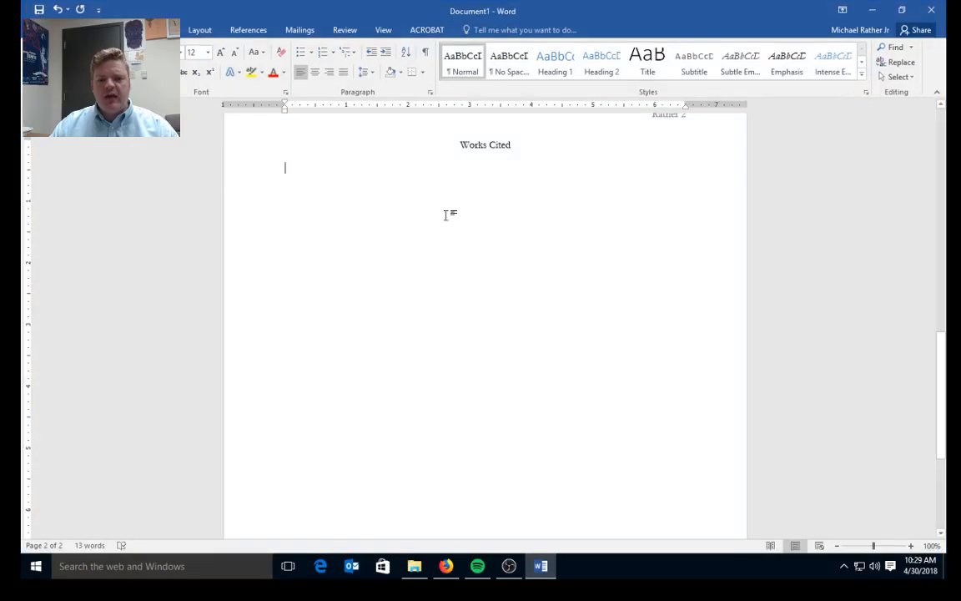
- Start saving the document under a new name in the desktop folder ENGL 1301 Update 18-19
left_click(33, 30)
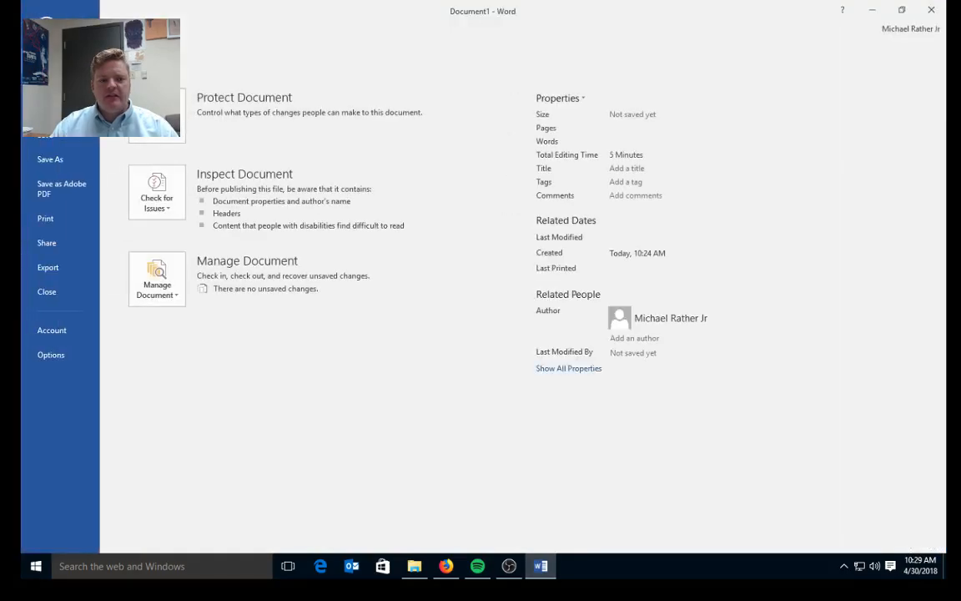
left_click(52, 159)
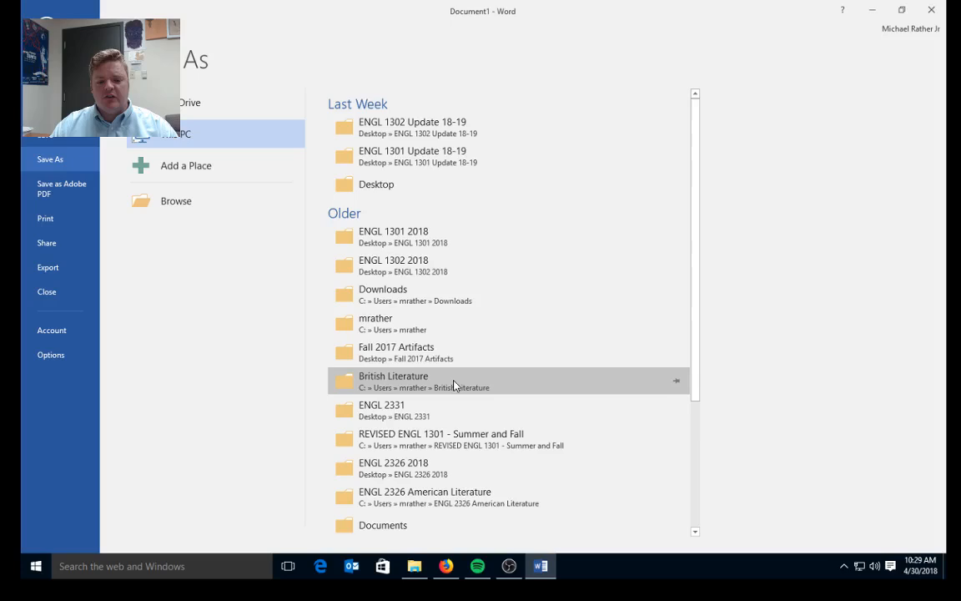
scroll(455, 388, "down", 5)
scroll(455, 384, "down", 1)
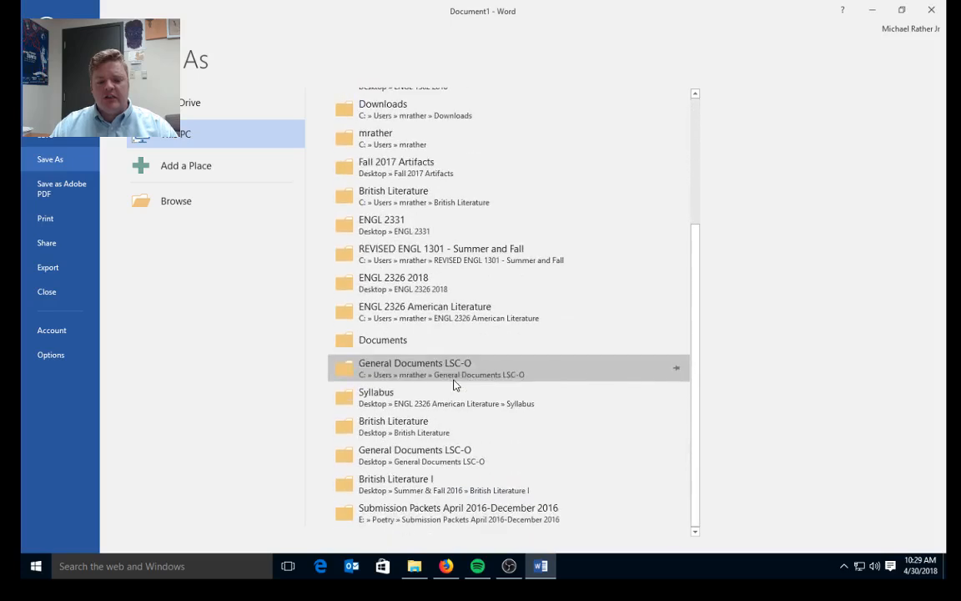
scroll(455, 384, "up", 6)
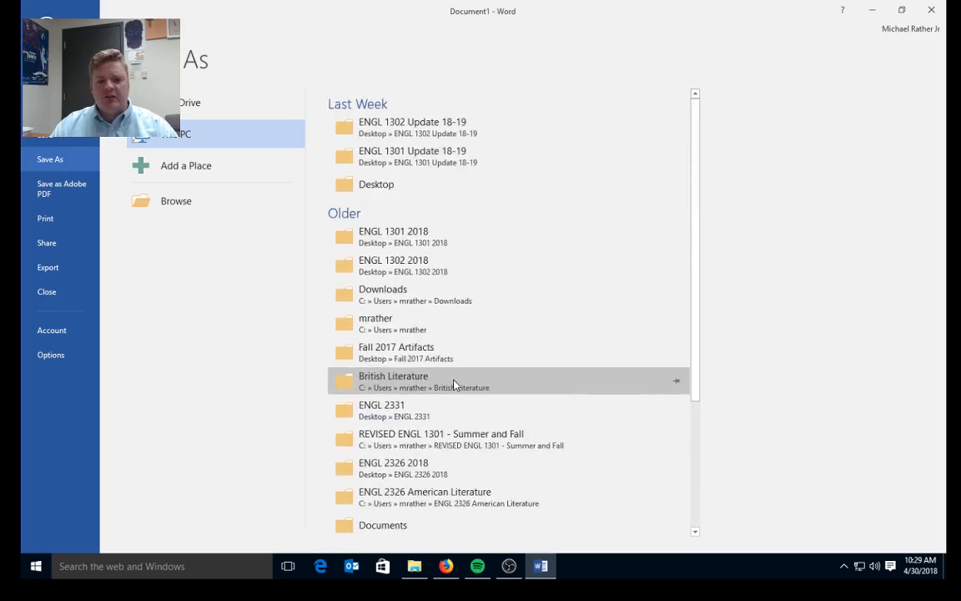
left_click(438, 168)
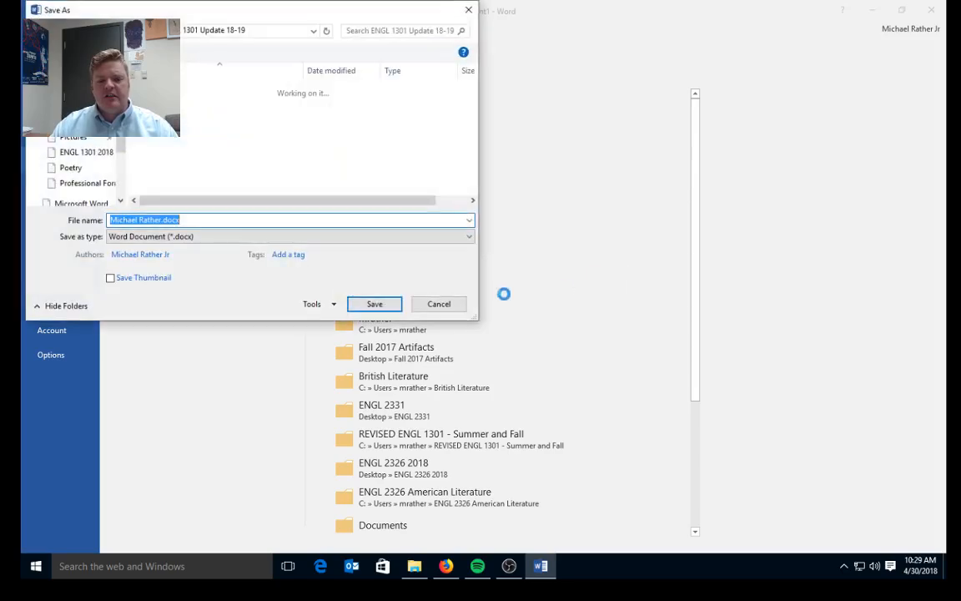
- Name the document Essay 1 and save it as a Word document in the ENGL 1301 Update 18-19 folder
left_click(180, 221)
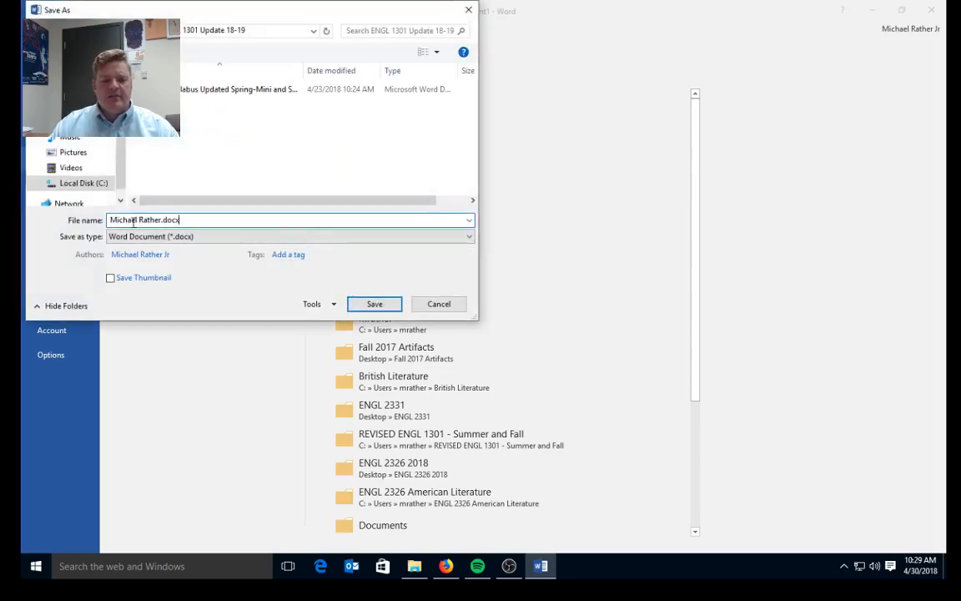
key("BackSpace")
key("BackSpace")
key("BackSpace")
key("BackSpace")
key("BackSpace")
key("BackSpace")
key("BackSpace")
key("BackSpace")
key("BackSpace")
key("BackSpace")
key("BackSpace")
key("BackSpace")
key("BackSpace")
key("BackSpace")
key("BackSpace")
key("BackSpace")
key("BackSpace")
key("BackSpace")
key("BackSpace")
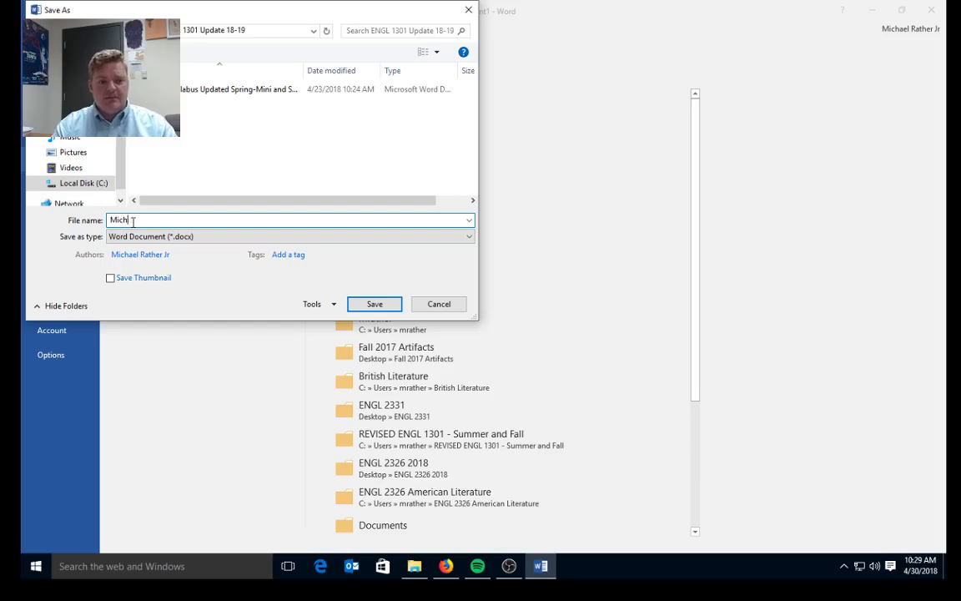
type("Essay")
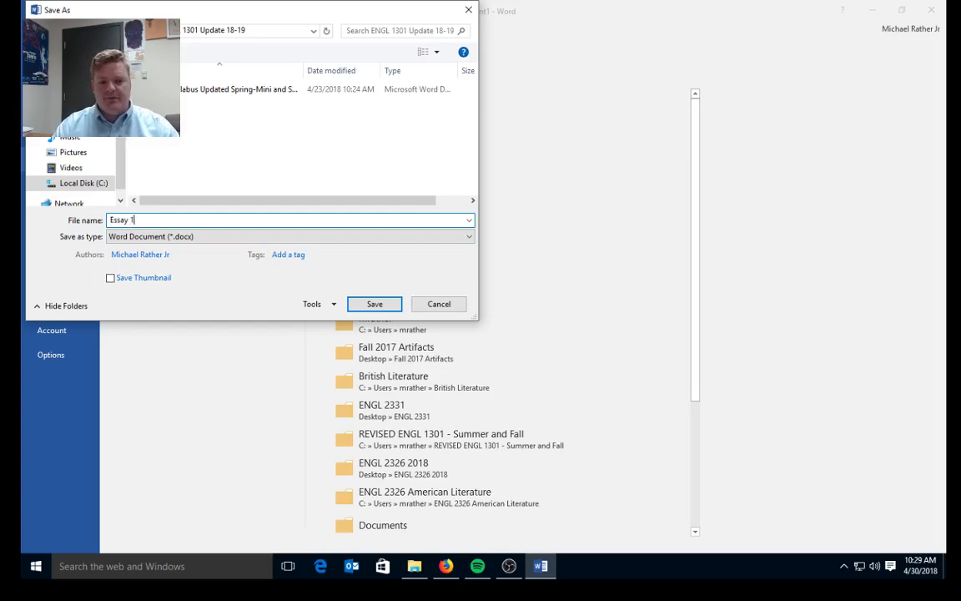
type(" 1")
left_click(375, 304)
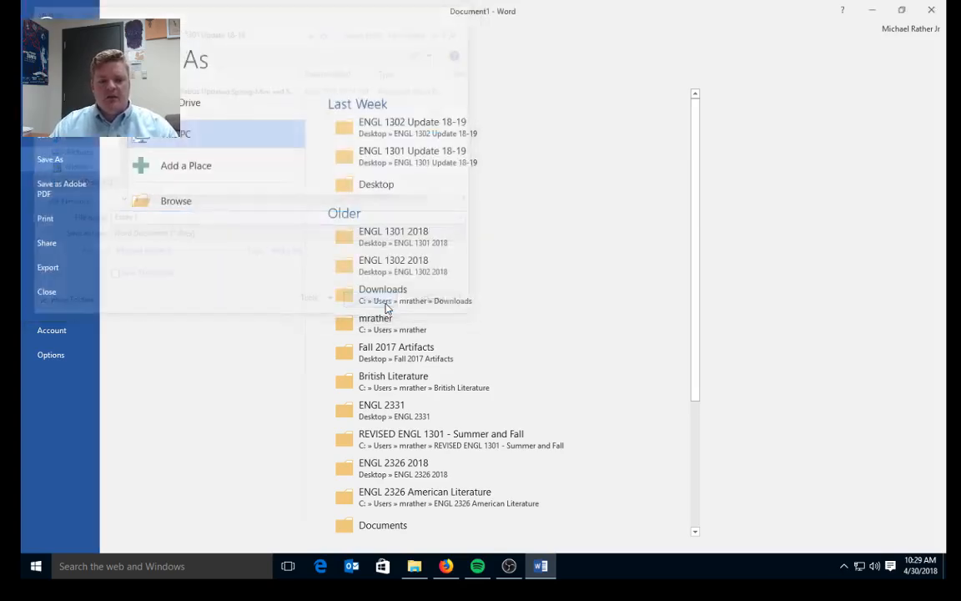
- Minimize the document, check the ENGL 1301 Update 18-19 desktop folder for the saved essay, and close the folder
left_click(871, 10)
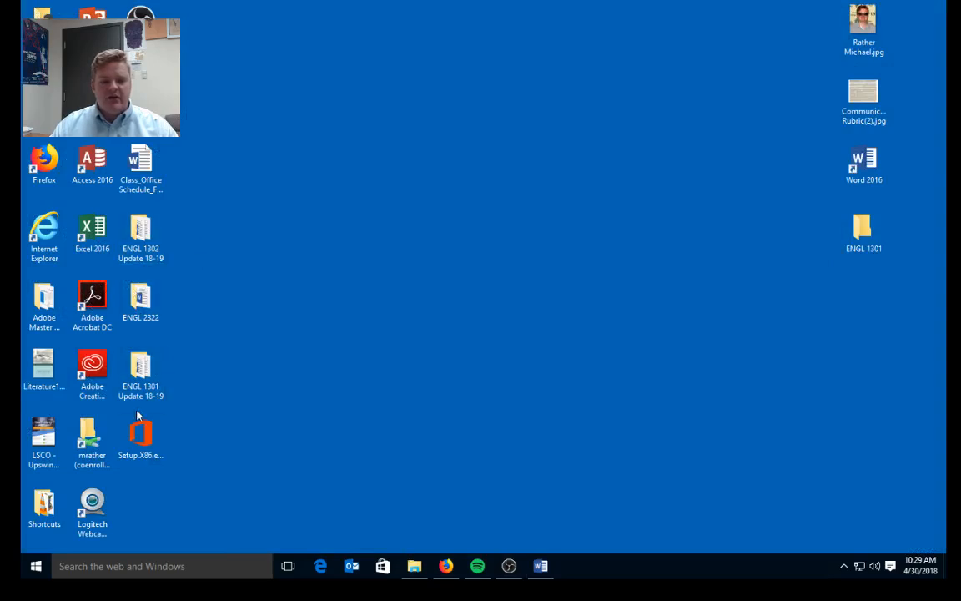
double_click(140, 373)
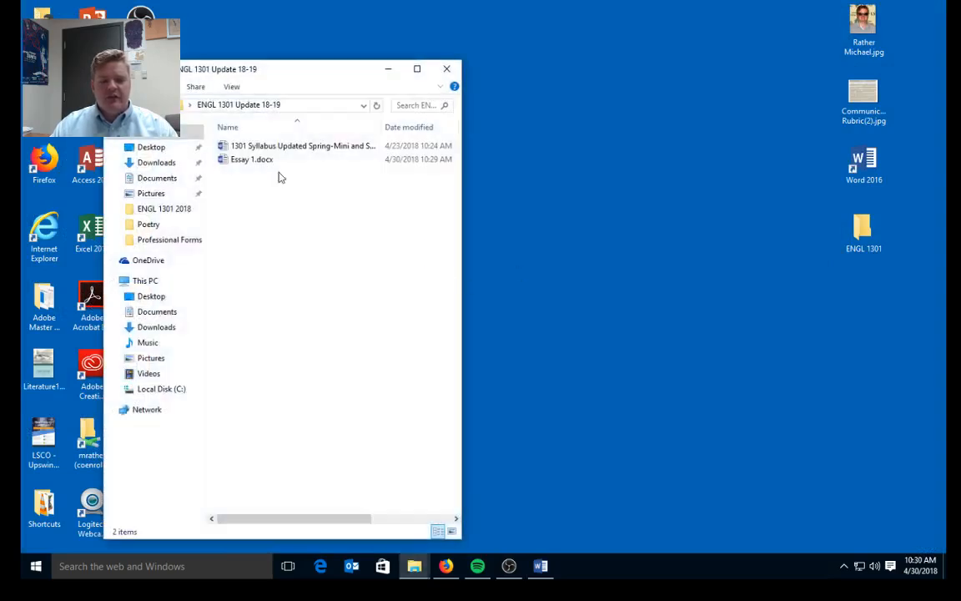
left_click(447, 69)
- Switch to the Blackboard course in Firefox and open the Essay One assignment in the Unit 1 - Essay One content
left_click(446, 566)
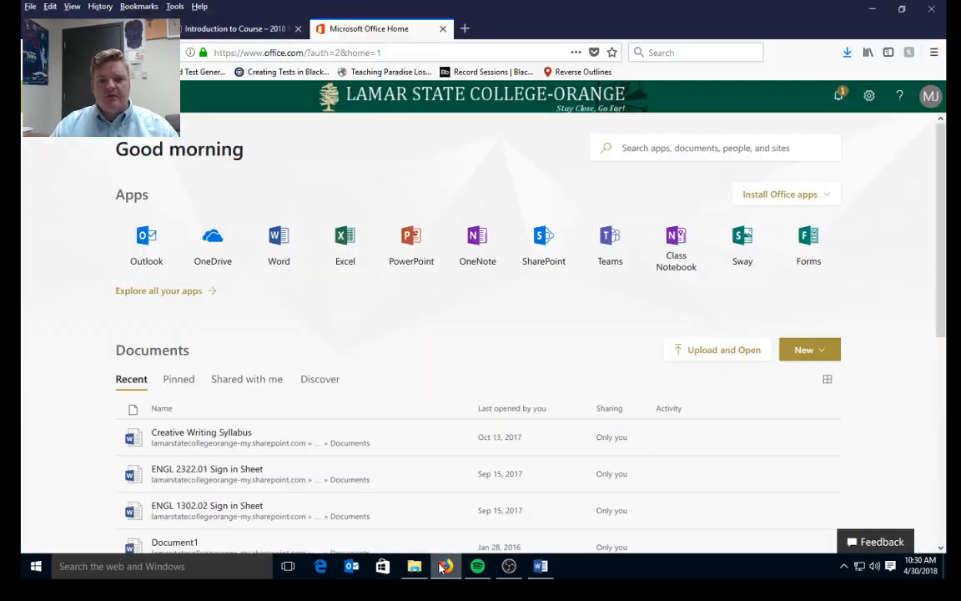
left_click(221, 30)
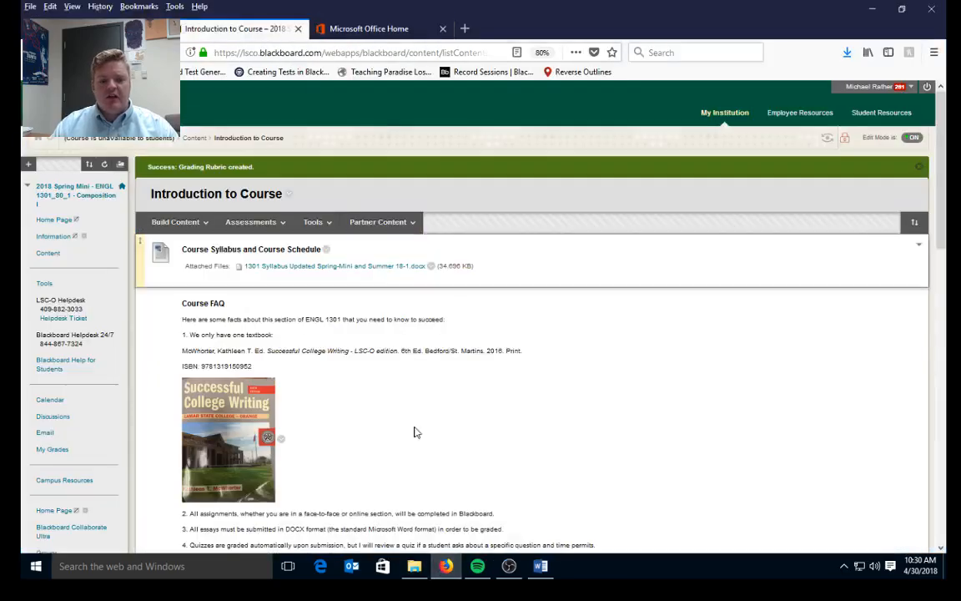
scroll(215, 275, "down", 3)
scroll(501, 293, "down", 5)
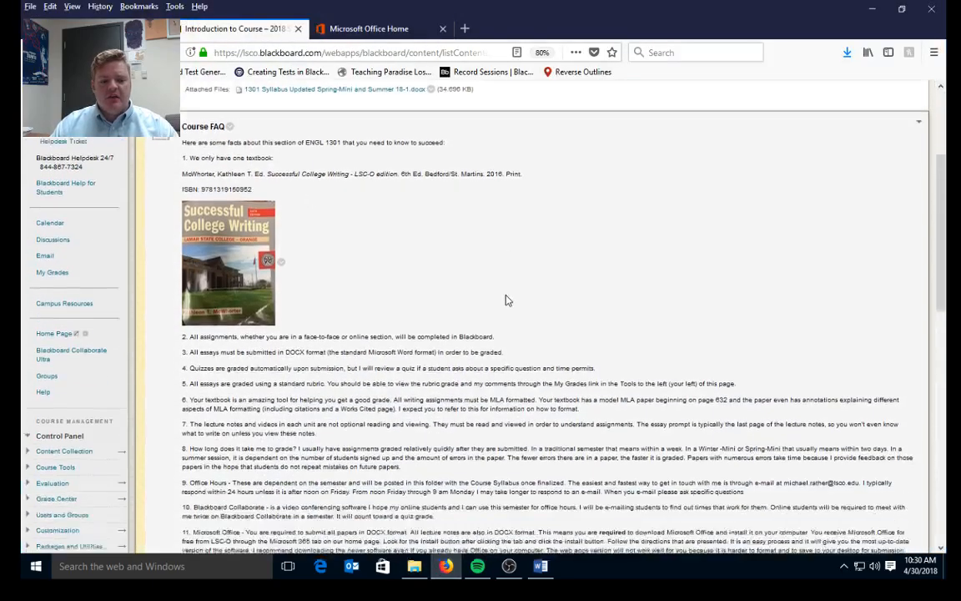
scroll(489, 281, "up", 5)
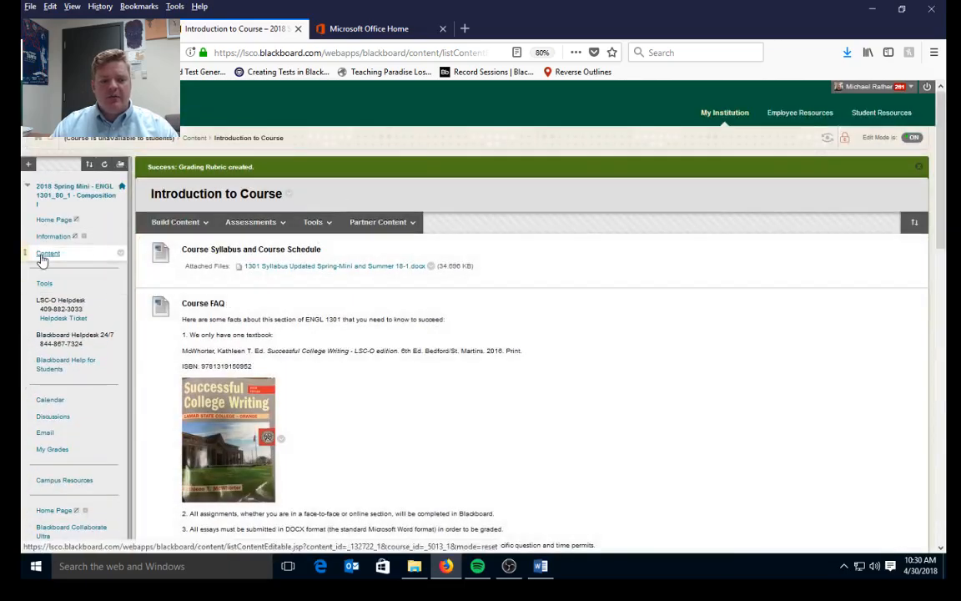
left_click(43, 255)
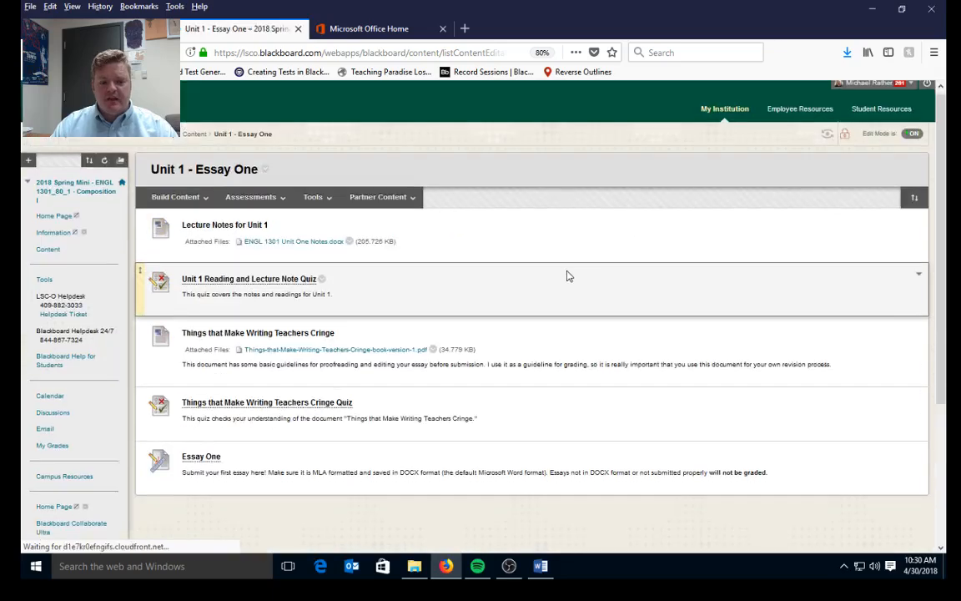
scroll(567, 276, "down", 3)
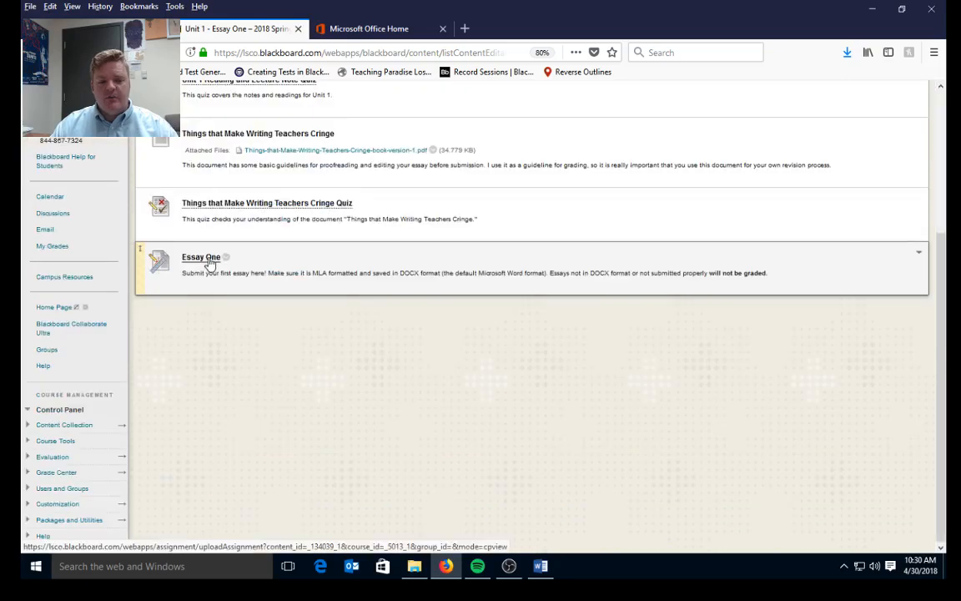
left_click(209, 261)
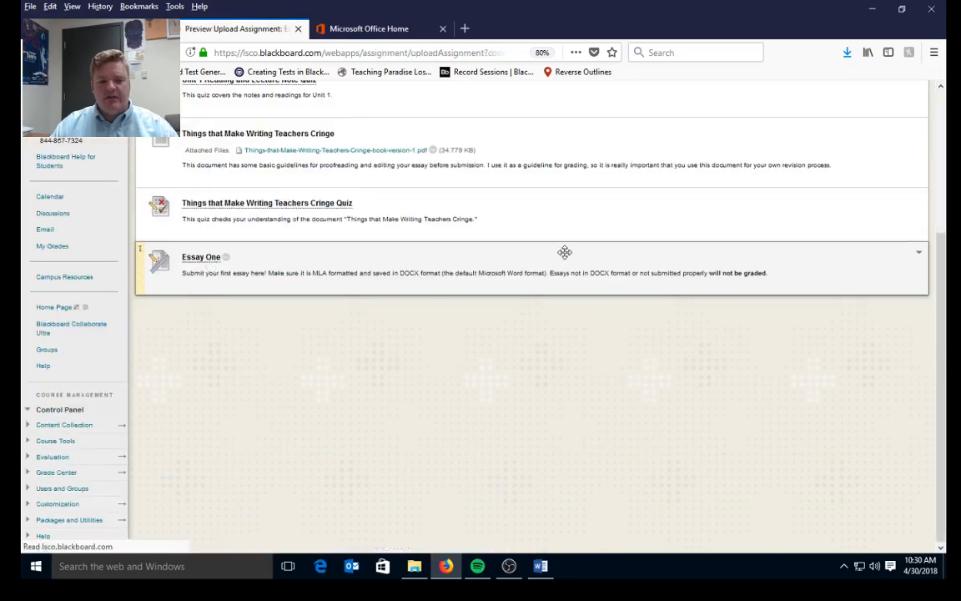
- Agree to submit the paper to the Global Reference Database and attach Essay 1.docx from the ENGL 1301 Update 18-19 desktop folder
scroll(567, 258, "down", 5)
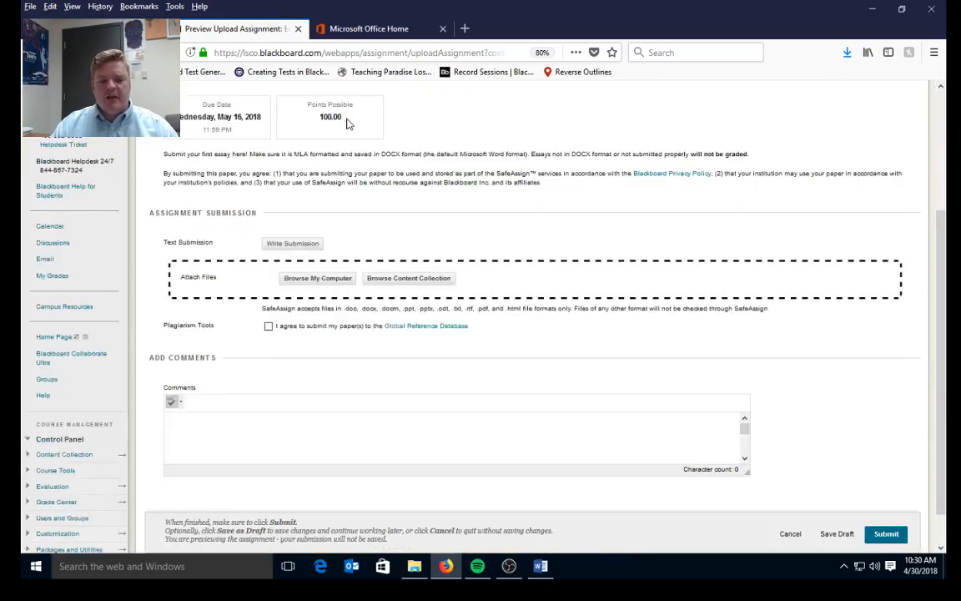
left_click(268, 327)
left_click(341, 281)
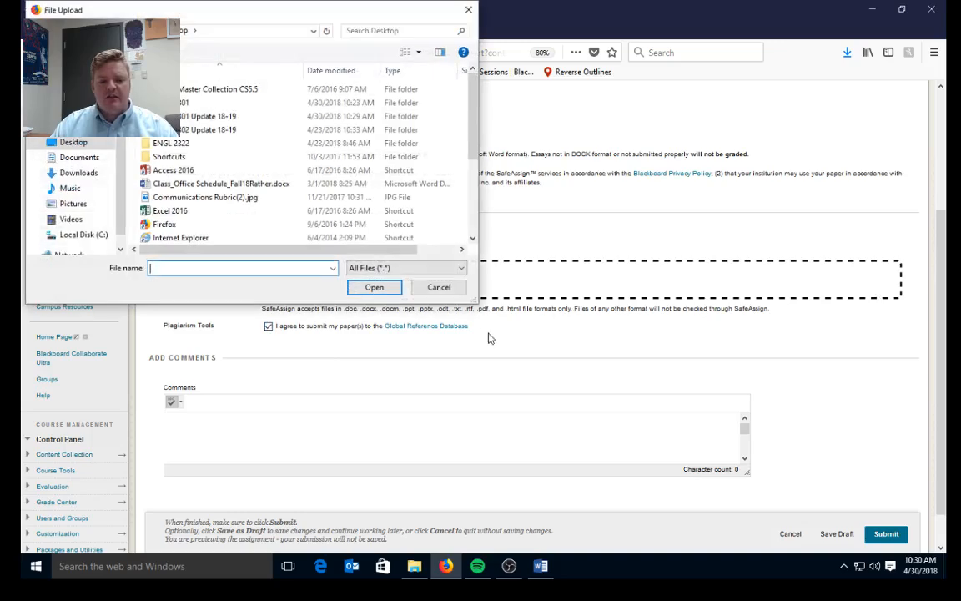
double_click(218, 117)
left_click(200, 103)
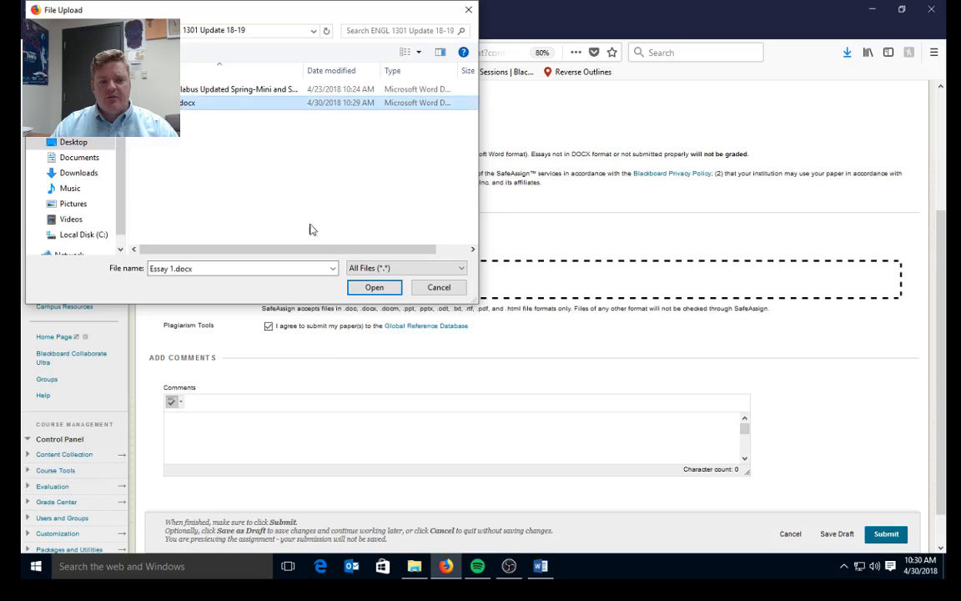
left_click(367, 288)
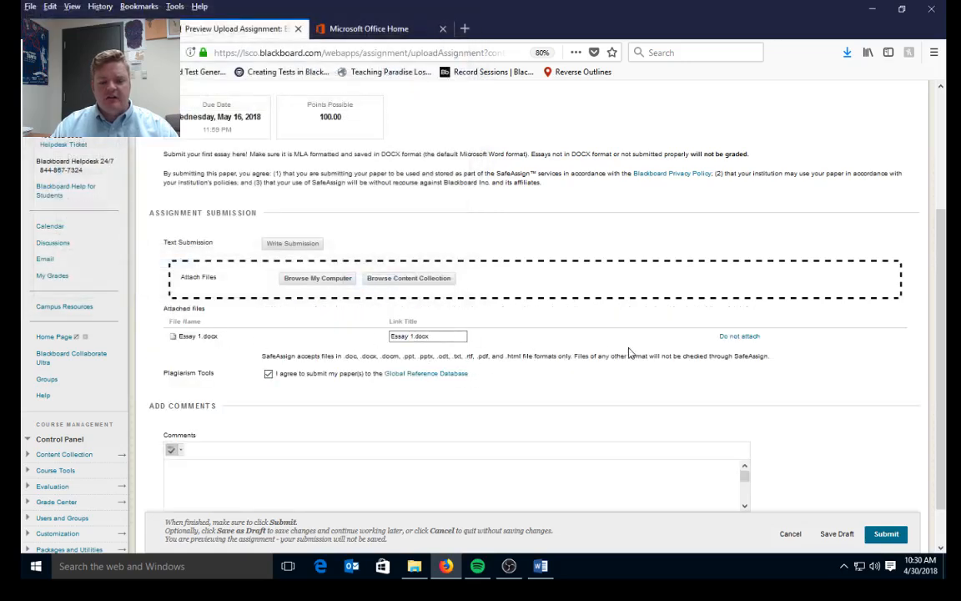
- Leave the comments empty and submit the Essay One assignment
left_click(421, 481)
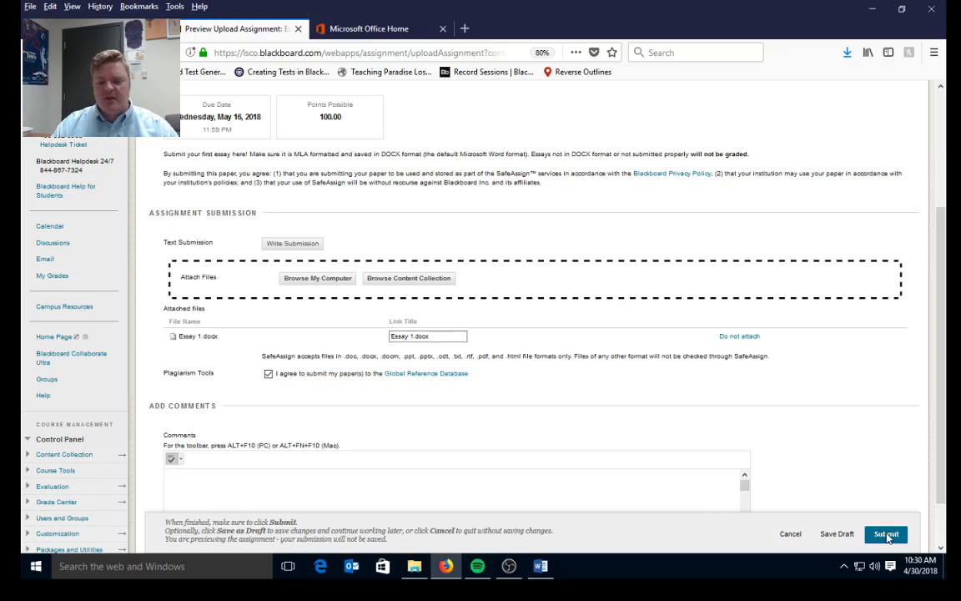
left_click(886, 534)
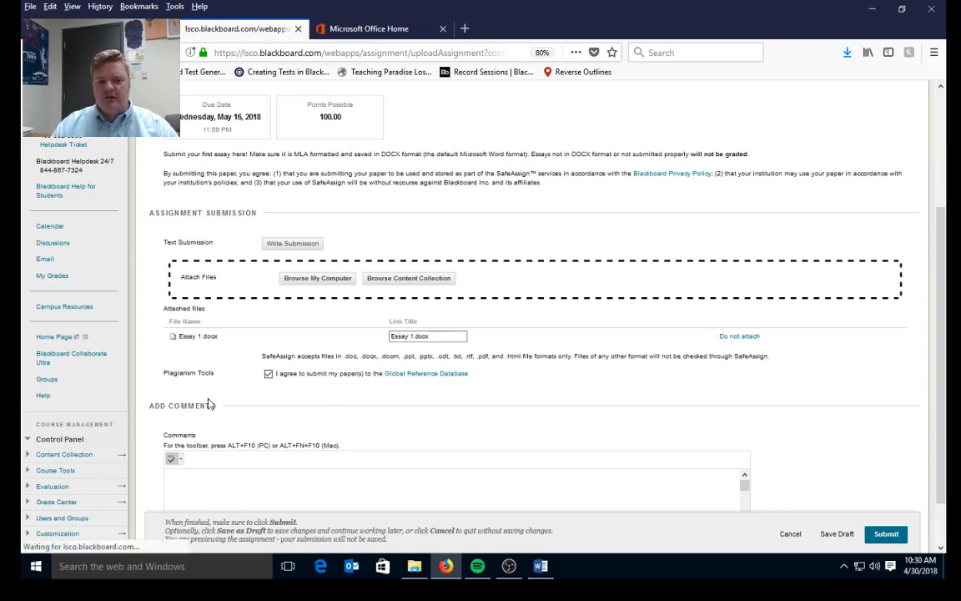